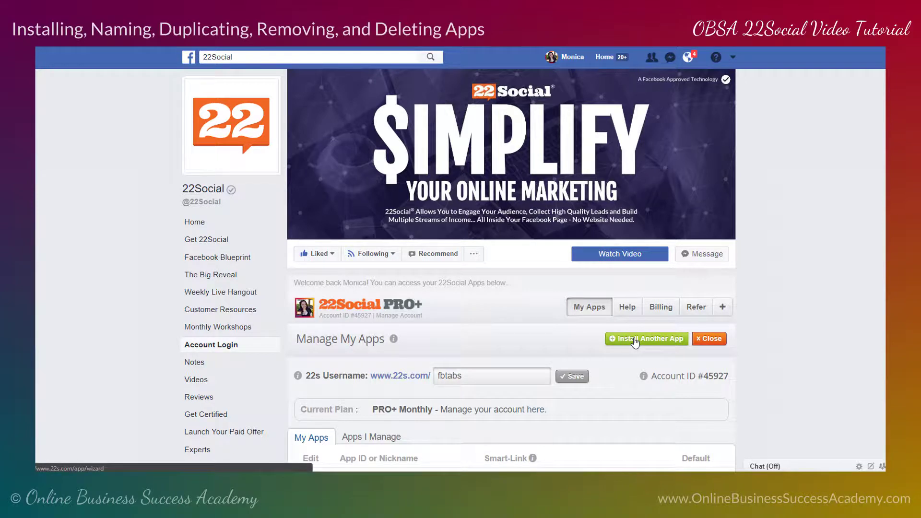
Install another 22Social app on the MBE App Templates fan page
left_click(635, 339)
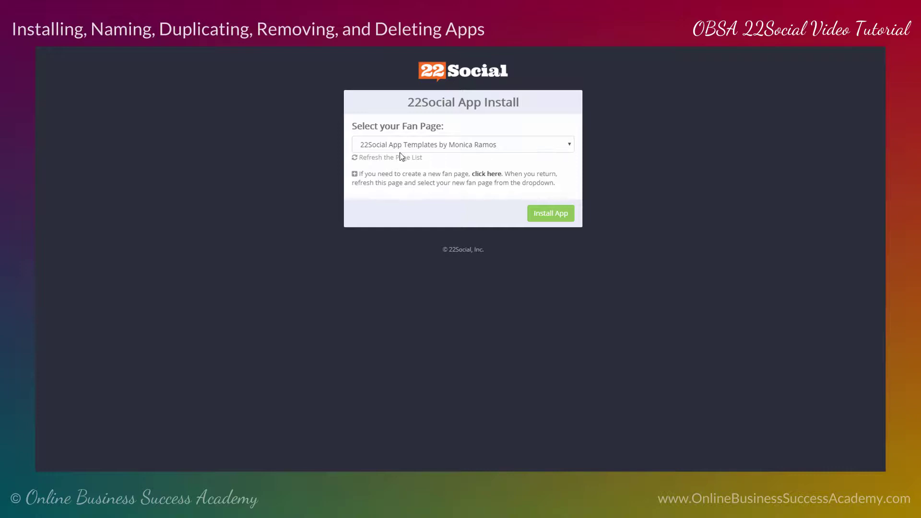
left_click(569, 146)
scroll(571, 206, "down", 1)
left_click_drag(571, 207, 574, 123)
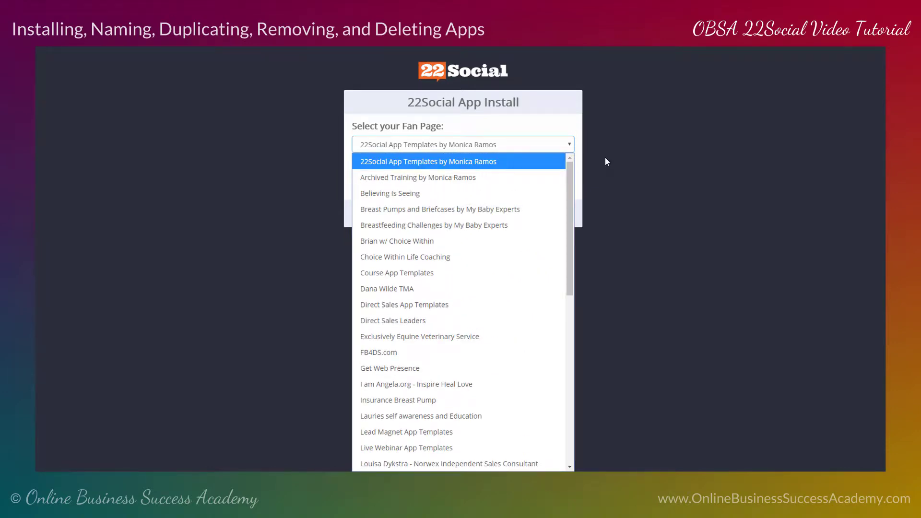
left_click_drag(569, 177, 567, 314)
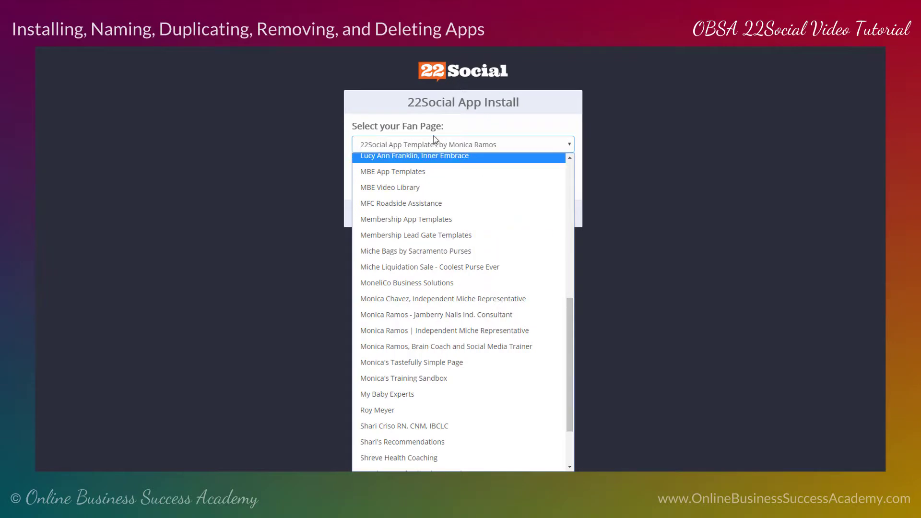
left_click(392, 173)
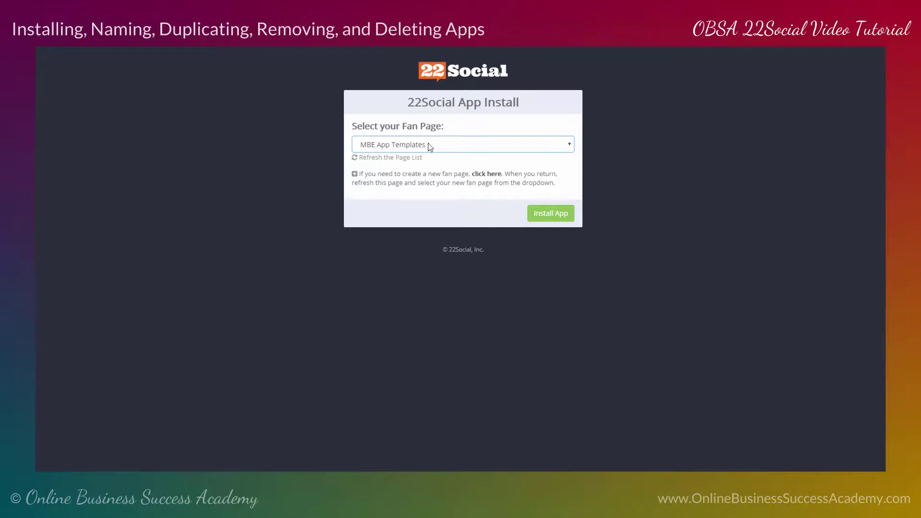
left_click(555, 218)
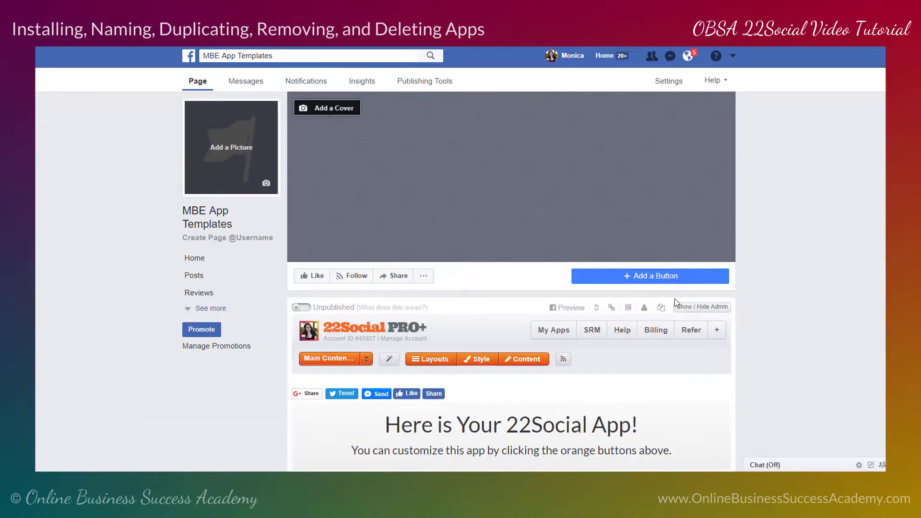
Look over the app management section and the default content of the newly installed 22Social app
left_click(559, 332)
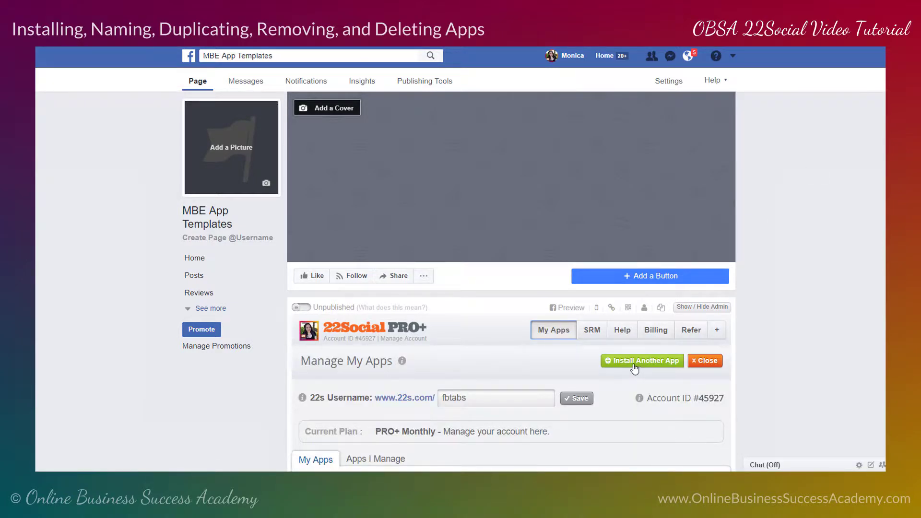
left_click(704, 361)
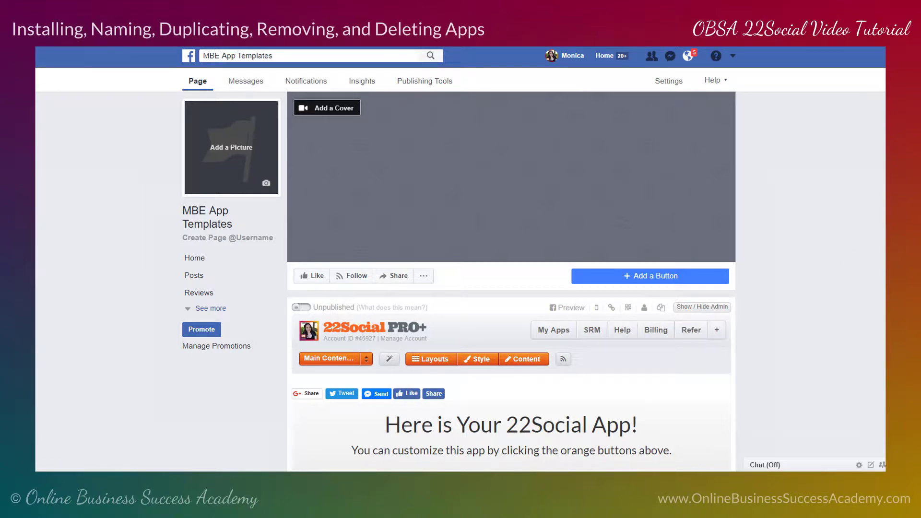
scroll(511, 288, "down", 8)
scroll(511, 288, "up", 7)
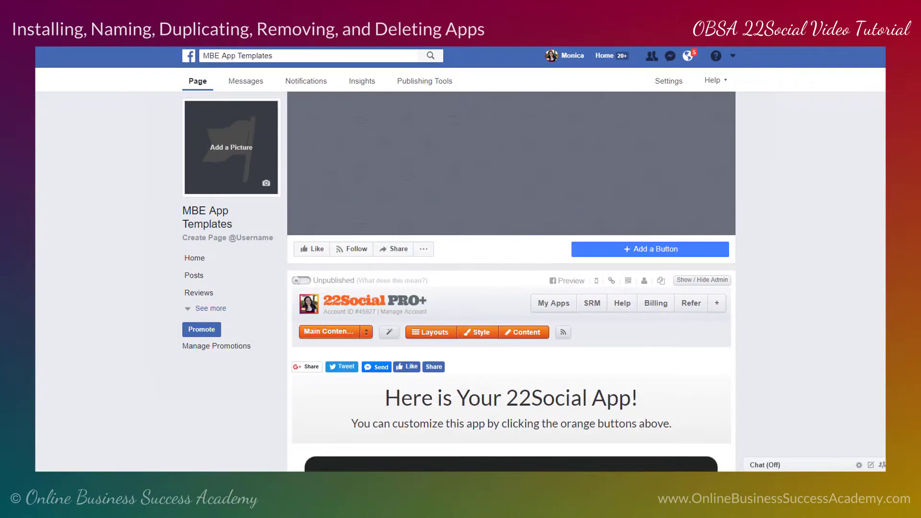
scroll(511, 285, "up", 1)
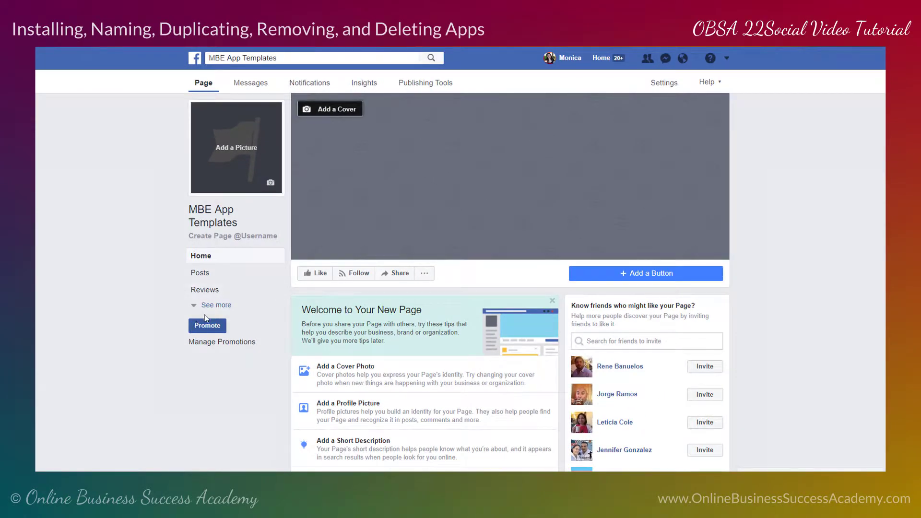
Expand the MBE App Templates page's full tab list and look through its entries
left_click(215, 306)
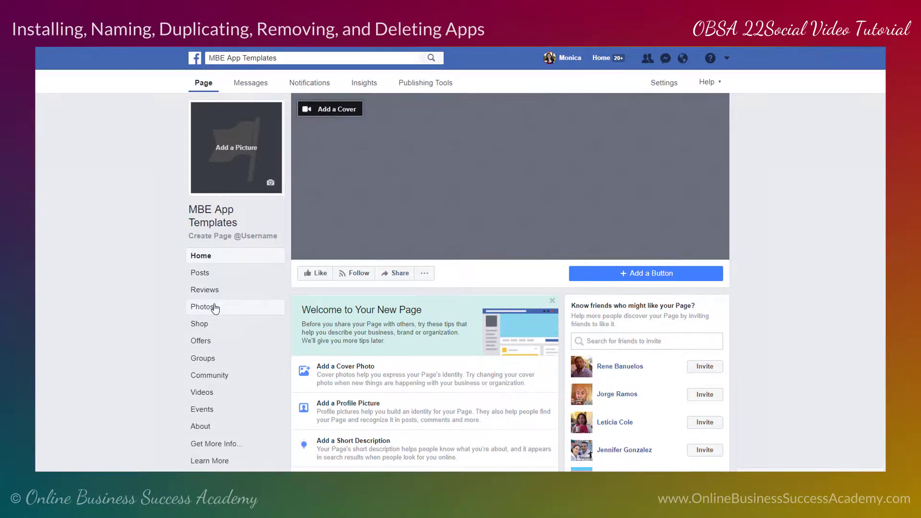
scroll(398, 298, "down", 3)
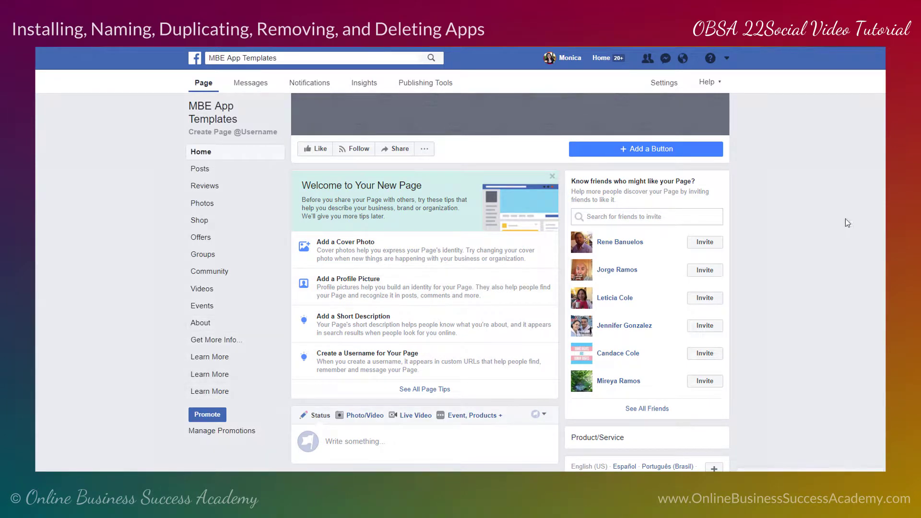
scroll(461, 283, "up", 3)
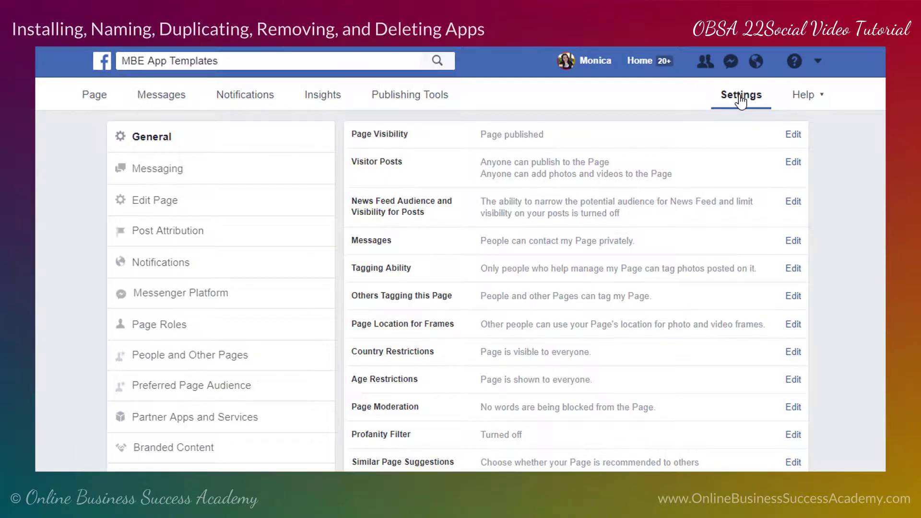
Examine the tab order in the Edit Page settings and the options of the Groups tab, leaving them unsaved
left_click(151, 204)
scroll(460, 282, "down", 5)
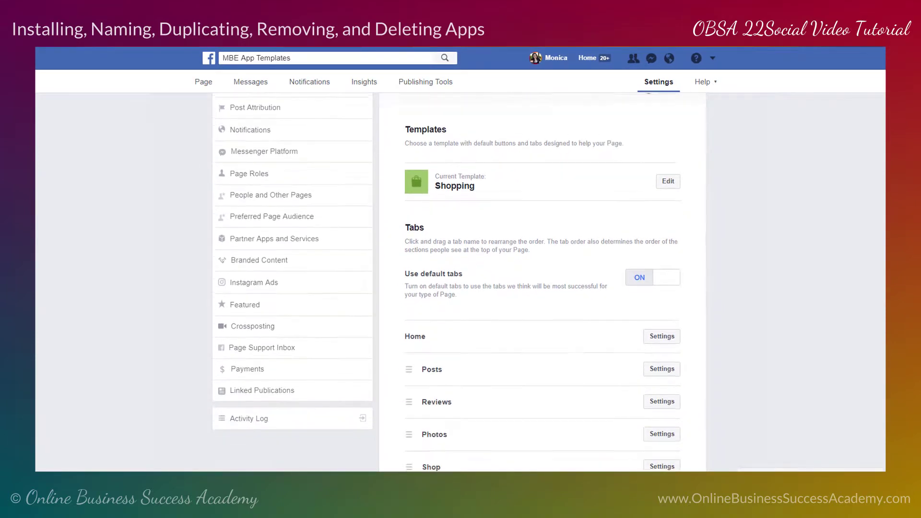
scroll(460, 282, "down", 1)
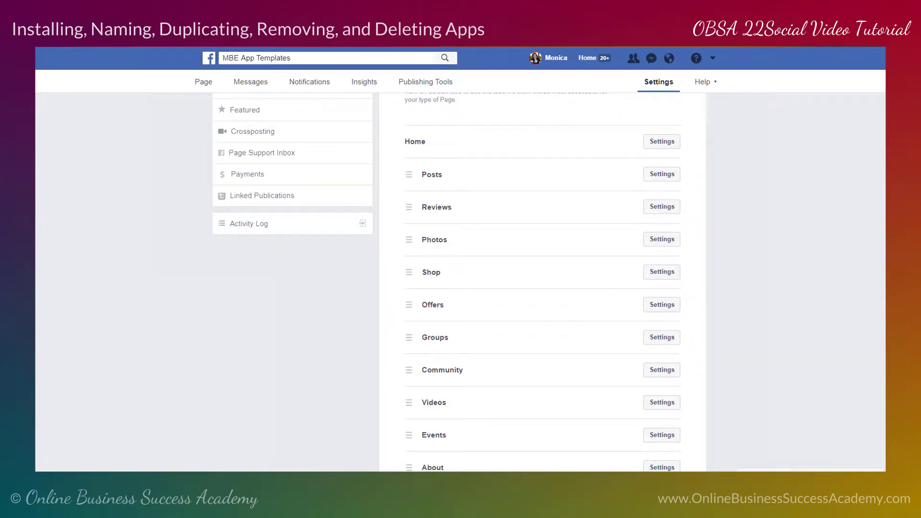
scroll(459, 282, "down", 2)
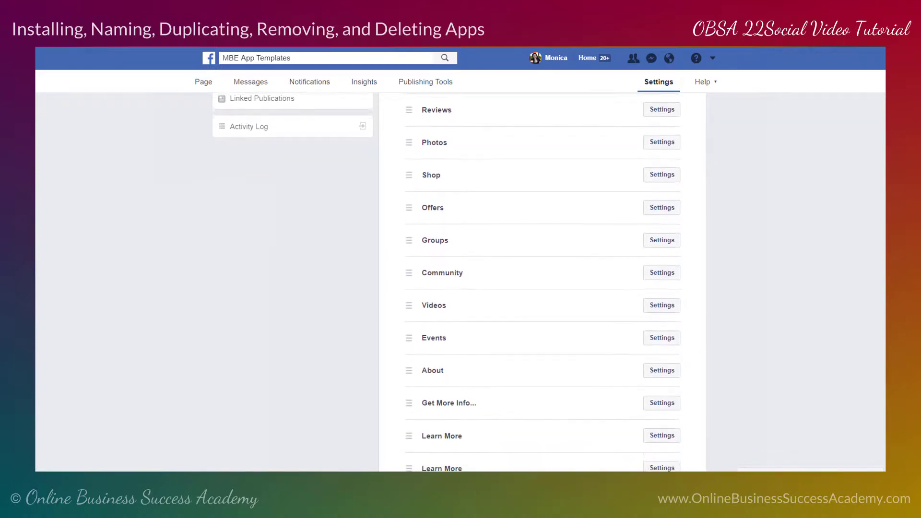
scroll(460, 282, "down", 3)
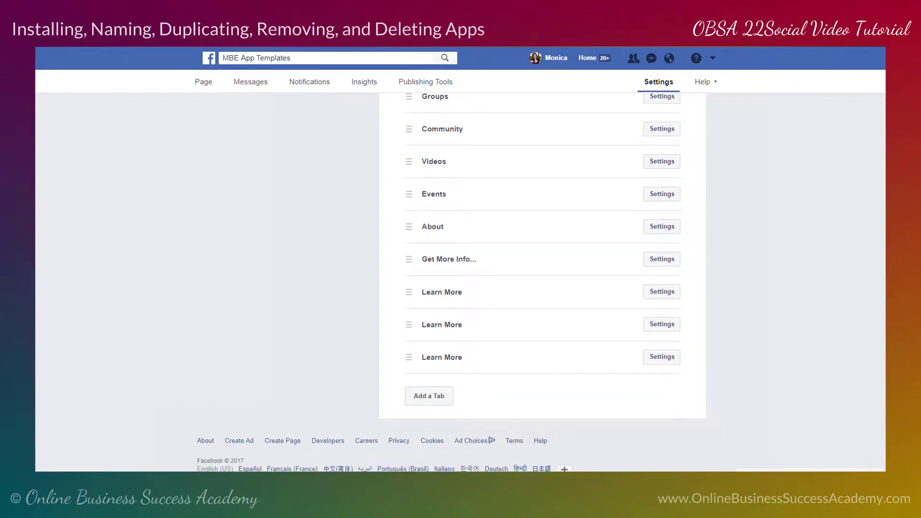
scroll(460, 282, "up", 5)
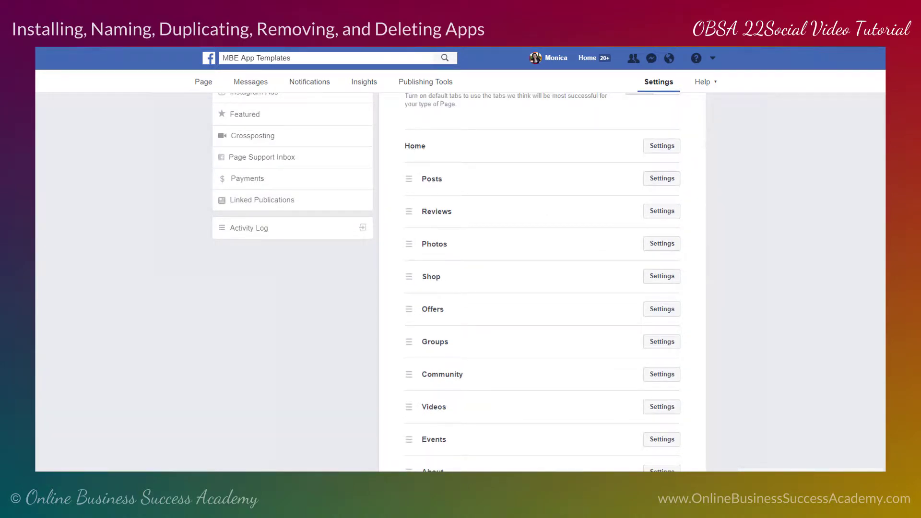
scroll(542, 282, "down", 4)
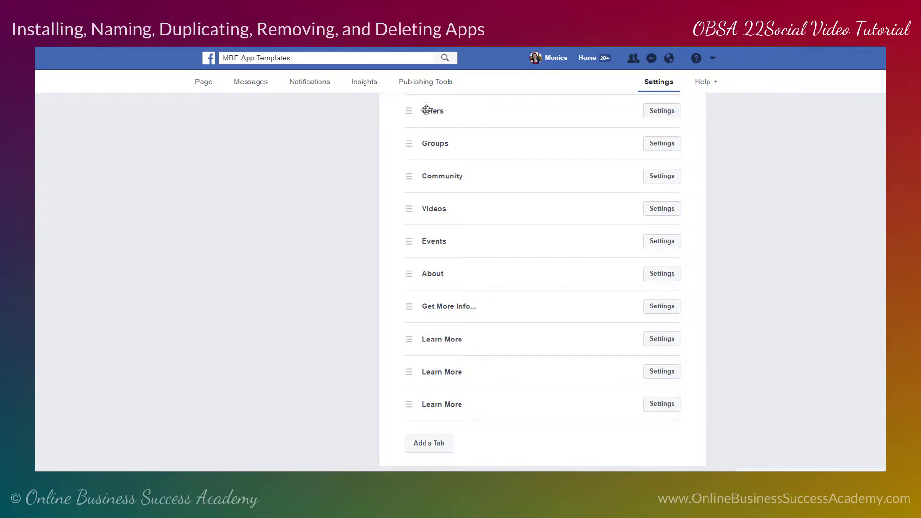
left_click(668, 143)
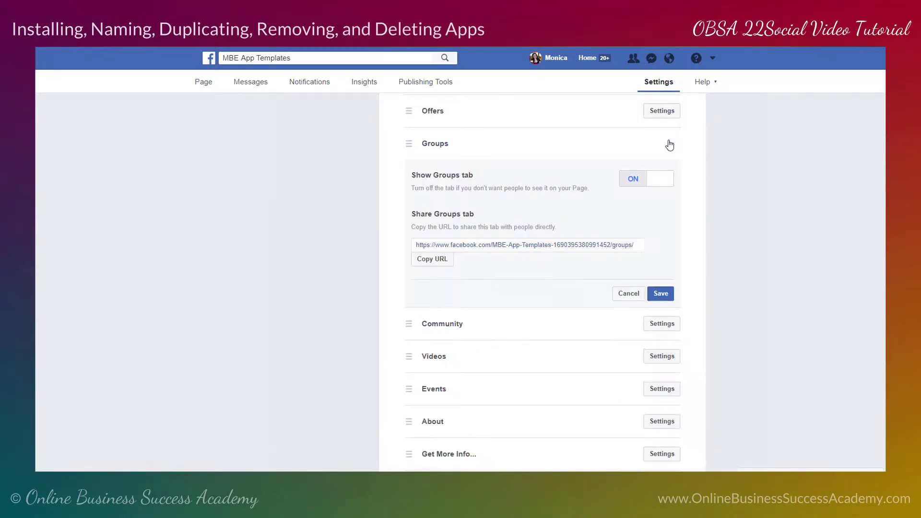
left_click(626, 294)
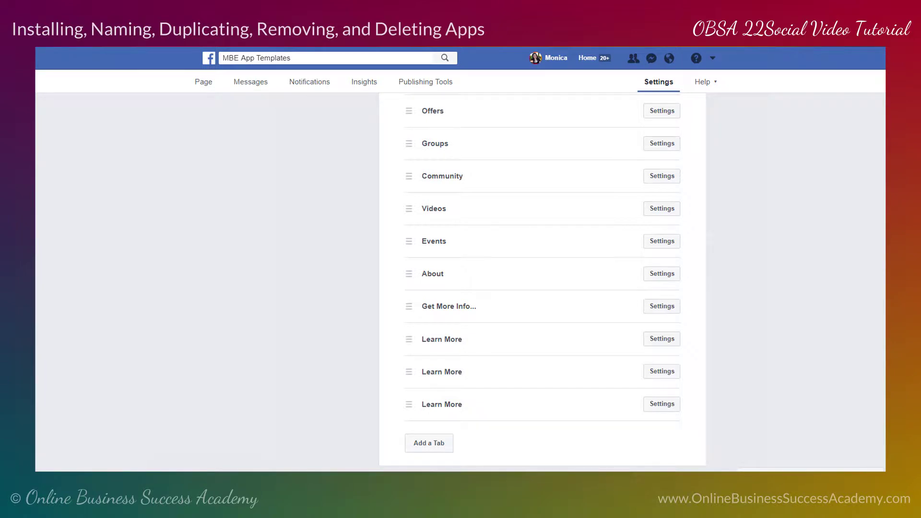
Move the last Learn More tab directly above Get More Info and check the tab order on the page
scroll(806, 313, "down", 2)
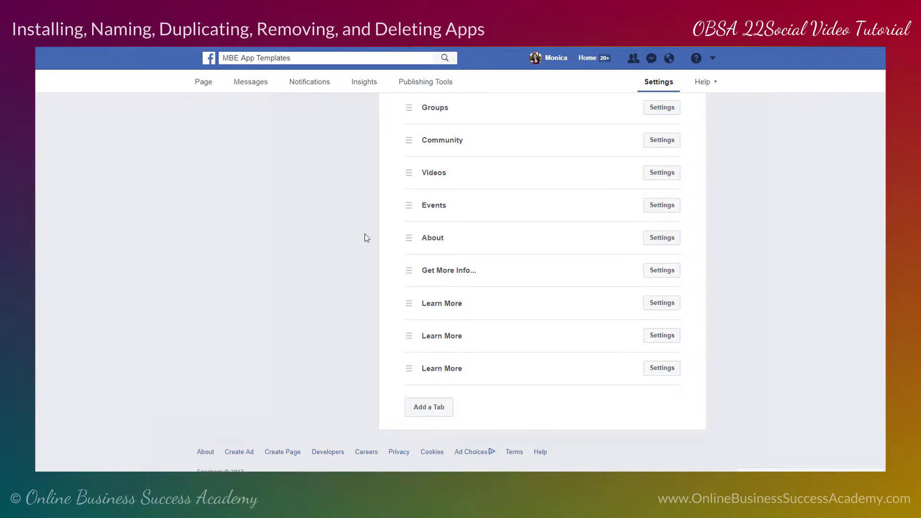
left_click_drag(414, 369, 412, 258)
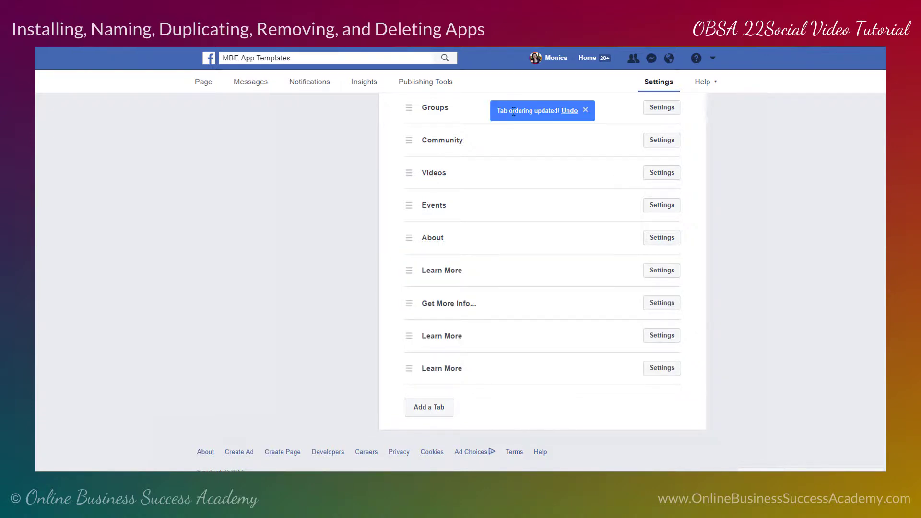
left_click(203, 83)
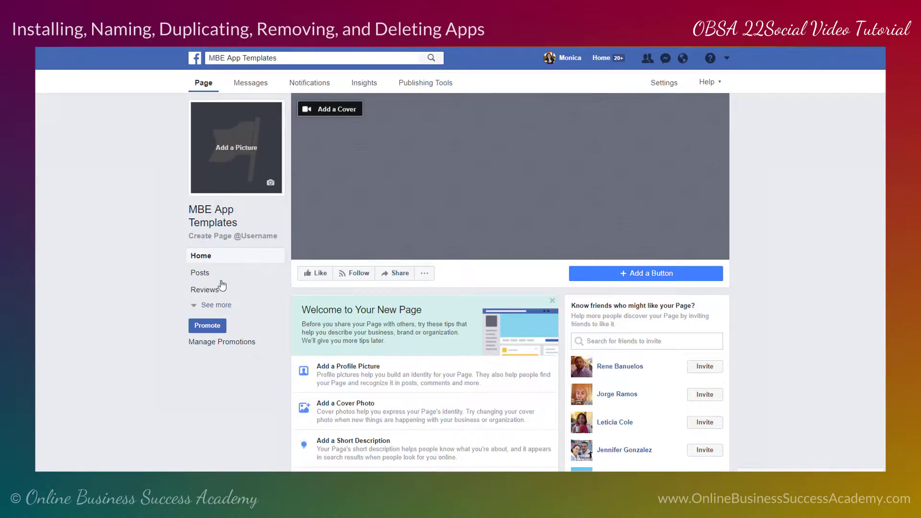
left_click(216, 305)
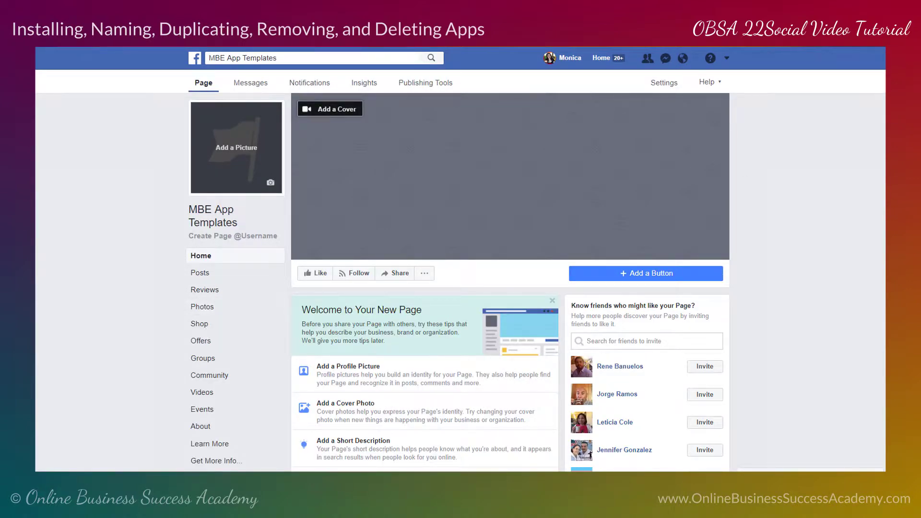
scroll(183, 324, "down", 3)
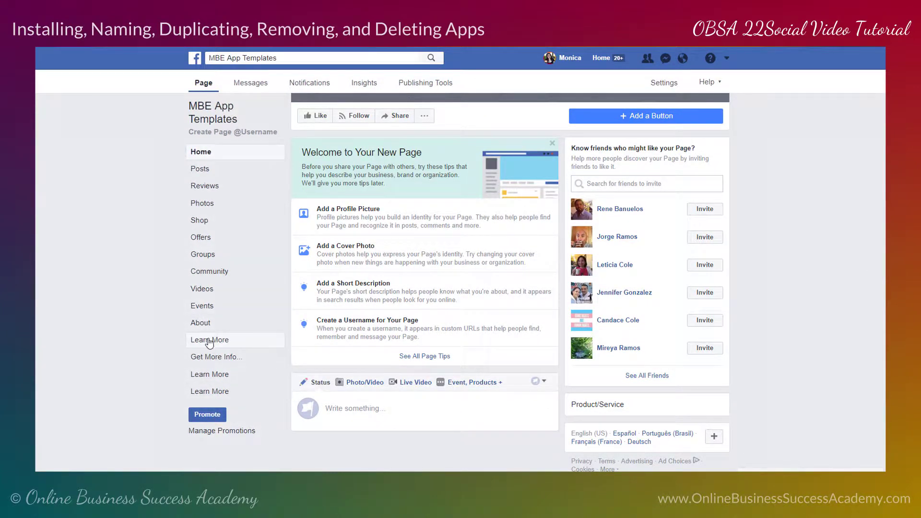
Return to the Edit Page settings and open the options of the Learn More tab listed below About
left_click(665, 82)
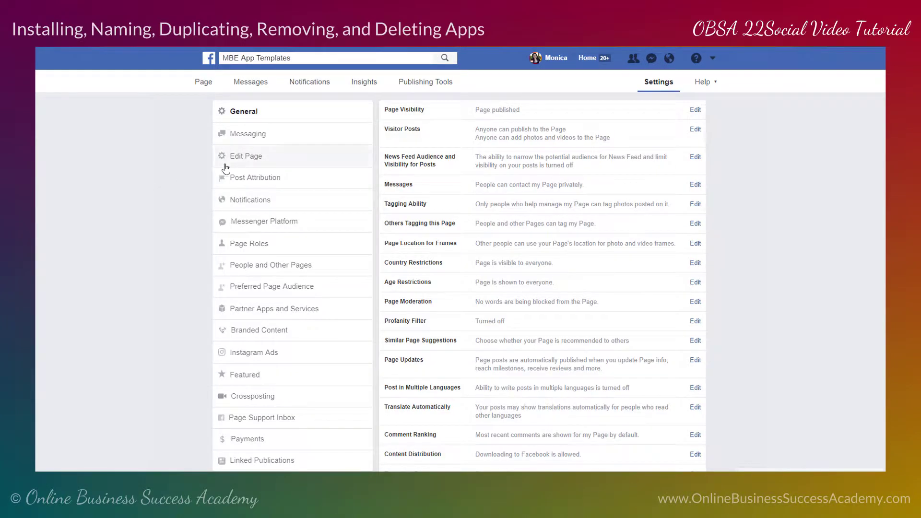
left_click(248, 161)
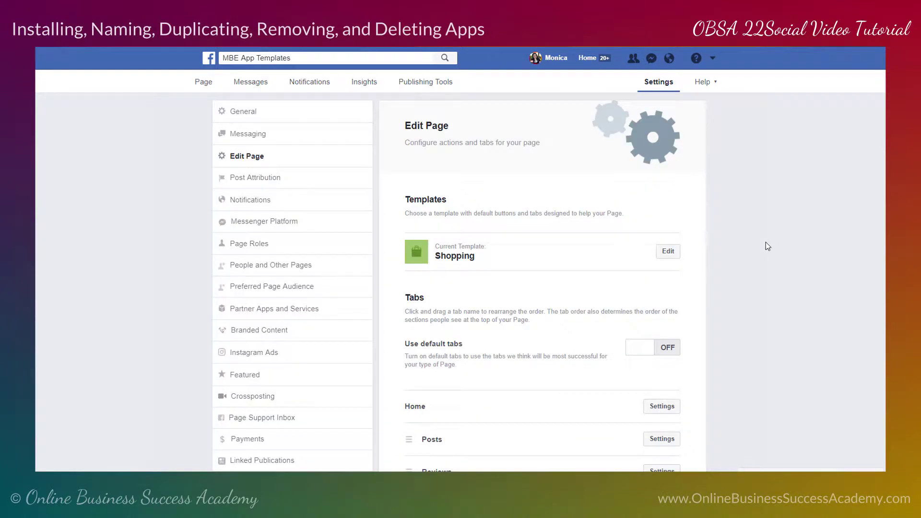
scroll(460, 314, "down", 9)
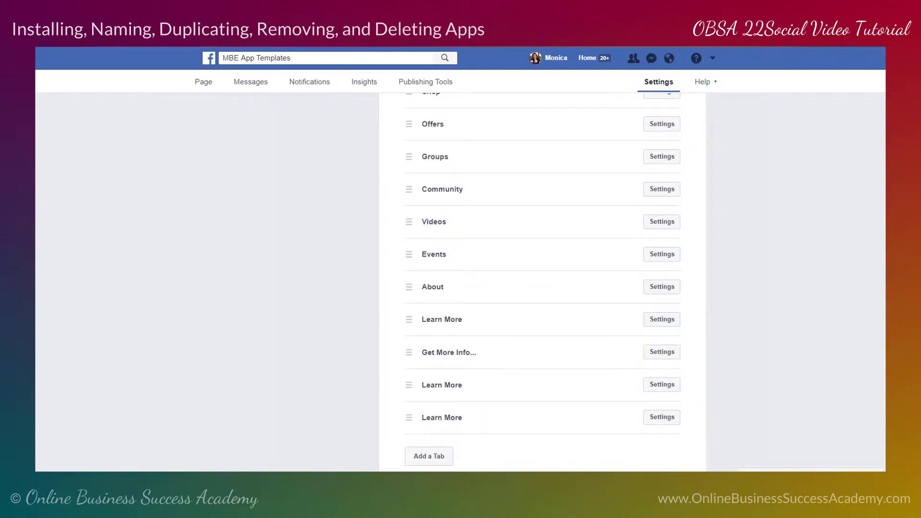
scroll(821, 357, "down", 2)
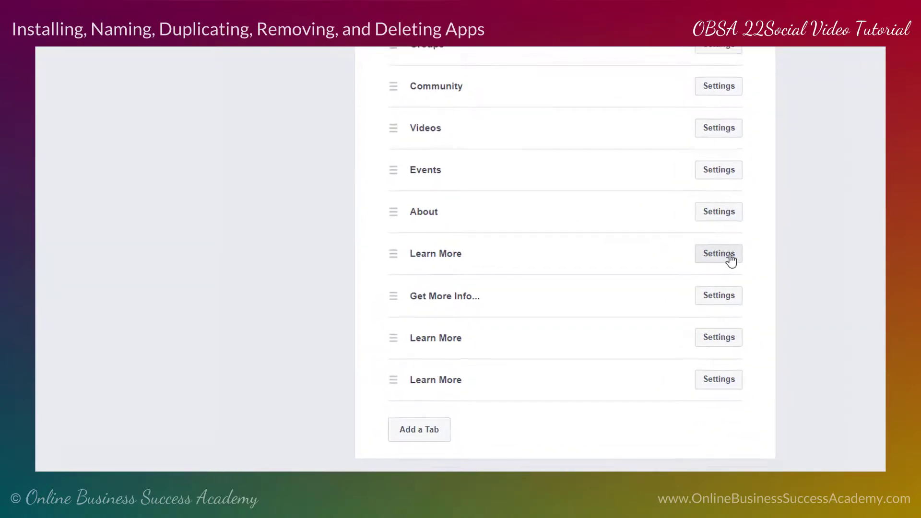
left_click(730, 256)
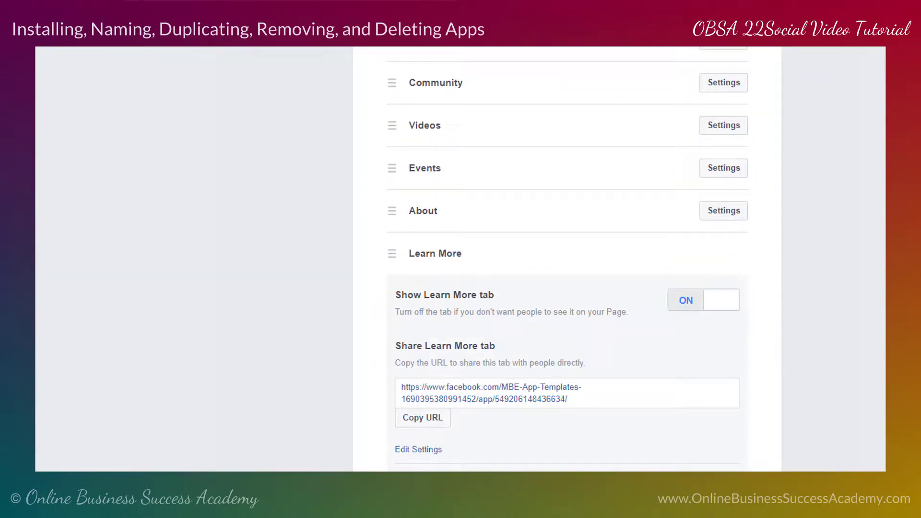
scroll(567, 260, "down", 5)
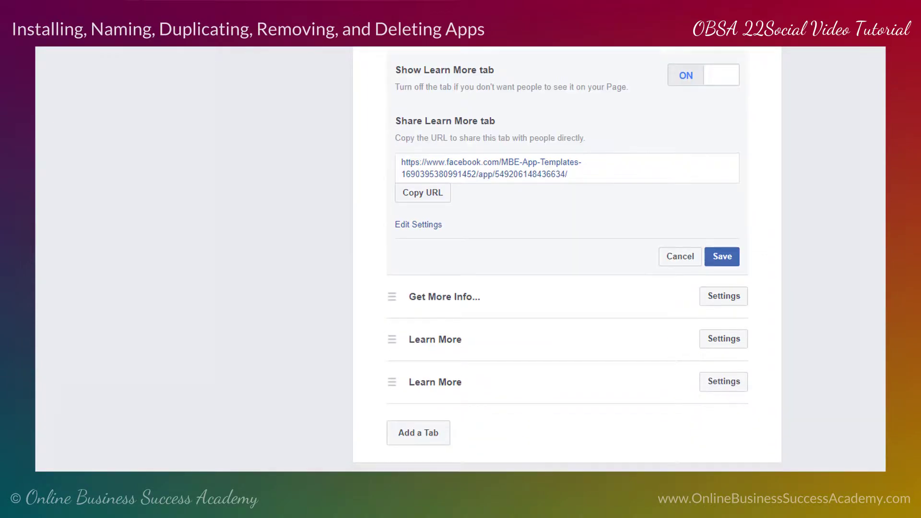
Set the custom tab name of the Learn More tab below About to "Enter to Win!" and refresh its entry
left_click(420, 226)
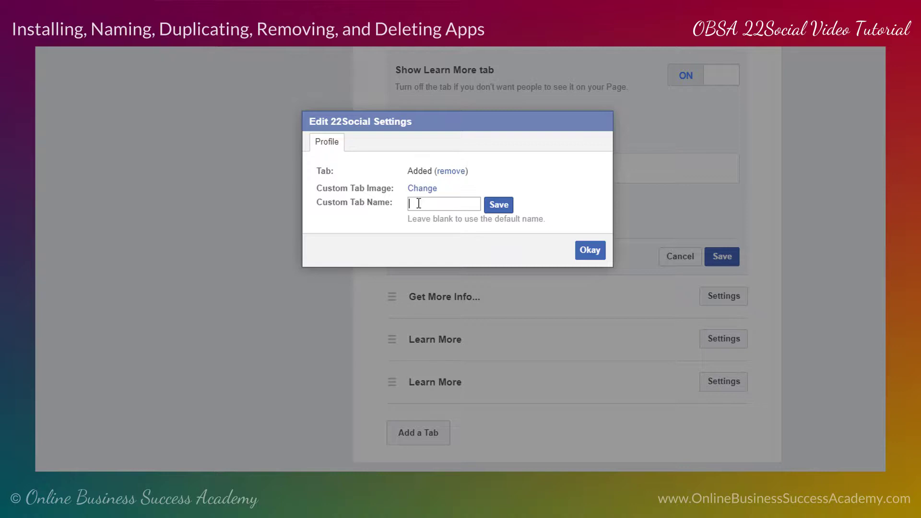
type("Register NOW")
left_click_drag(469, 204, 394, 201)
type("Enter to Win!")
left_click(589, 252)
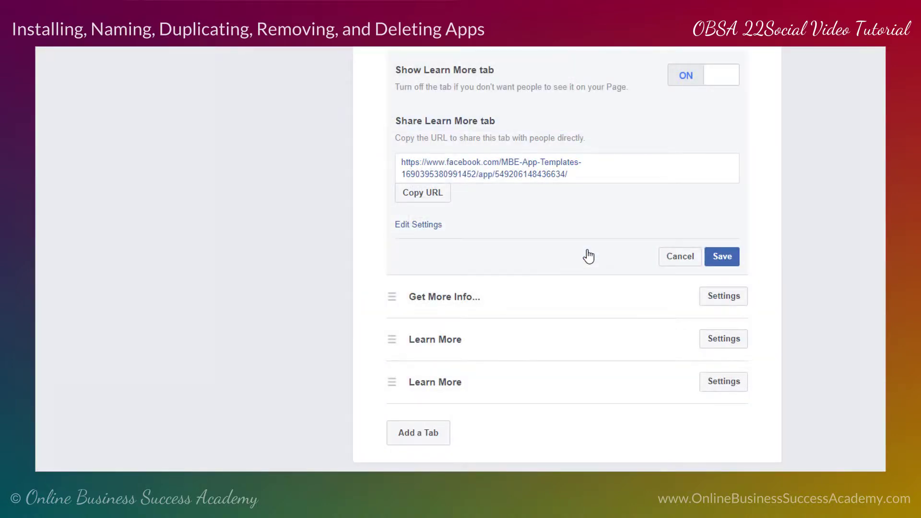
left_click(727, 258)
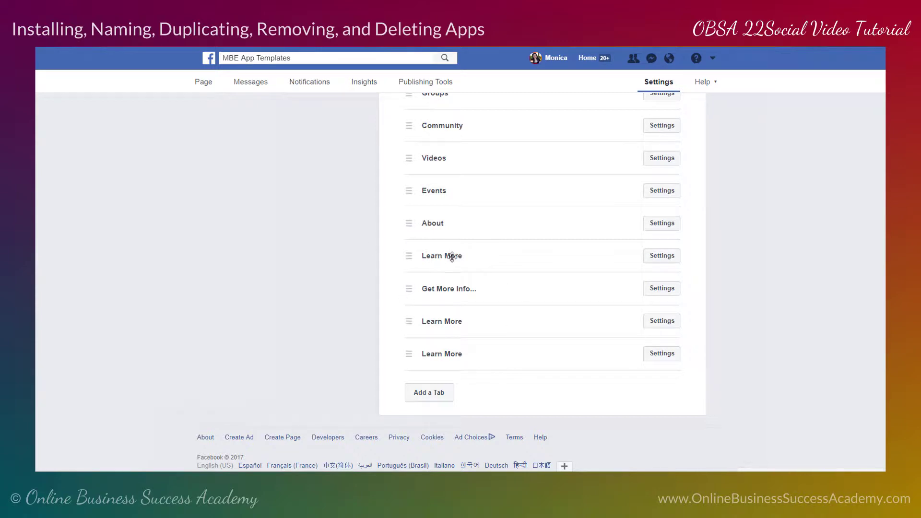
mouse_move(447, 257)
left_mouse_down()
mouse_move(446, 292)
mouse_move(443, 255)
left_mouse_up()
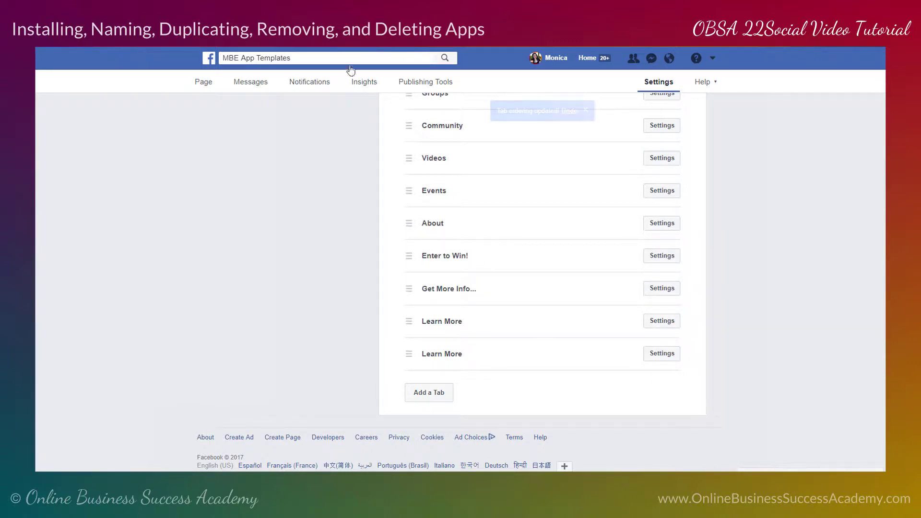
Return to the page, expand its full tab list and view the app under the Enter to Win! tab
left_click(204, 84)
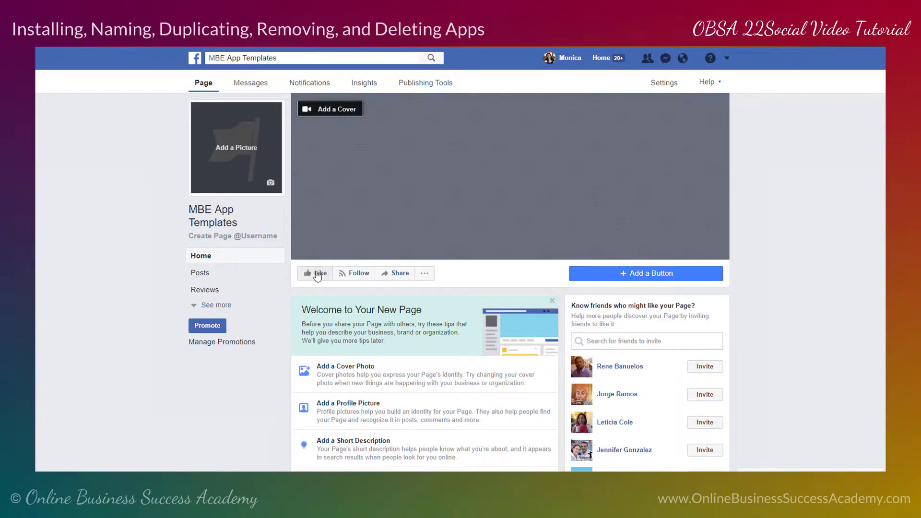
left_click(215, 305)
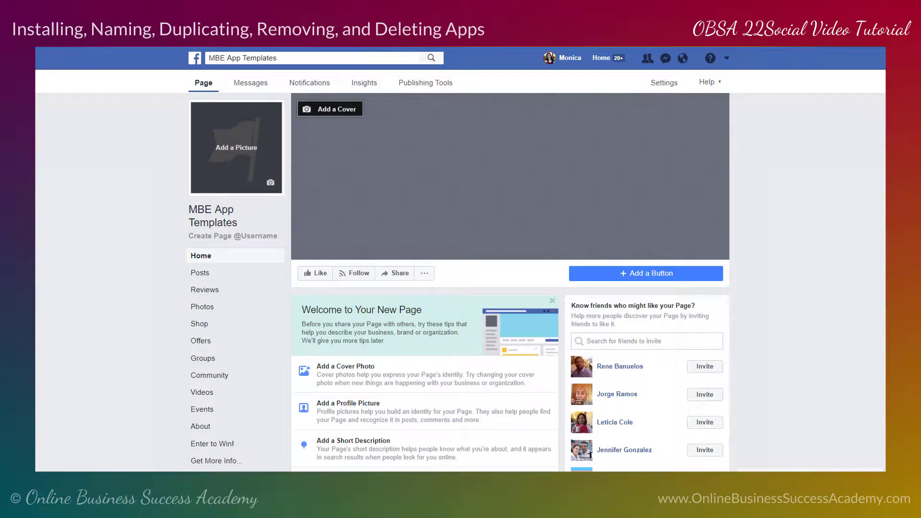
scroll(461, 282, "down", 2)
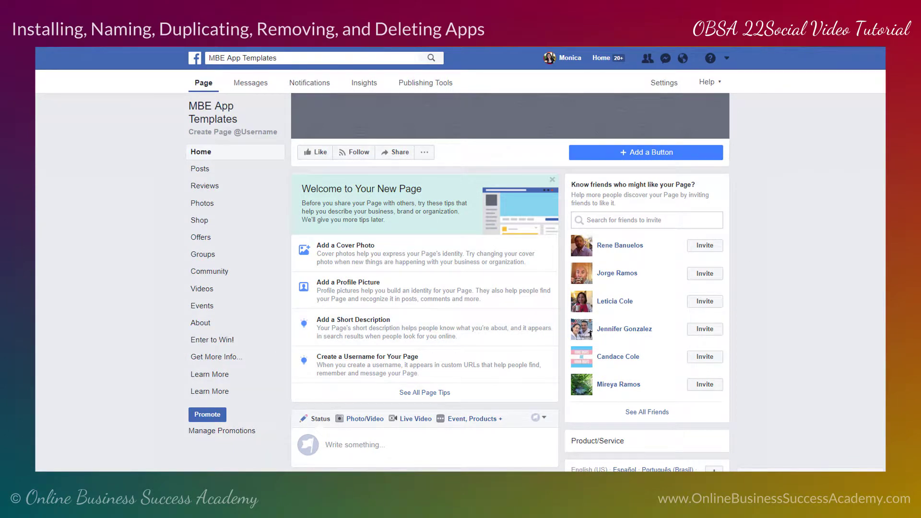
left_click(214, 339)
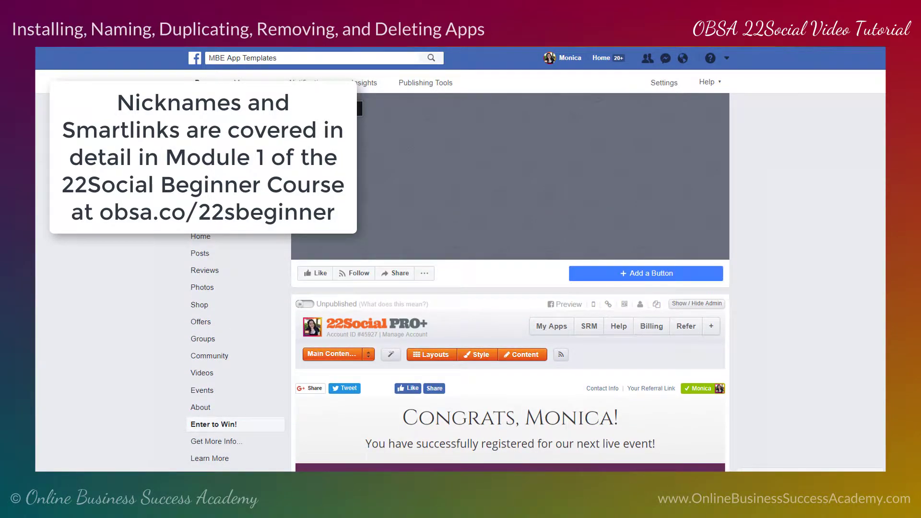
scroll(511, 283, "down", 4)
scroll(510, 283, "up", 1)
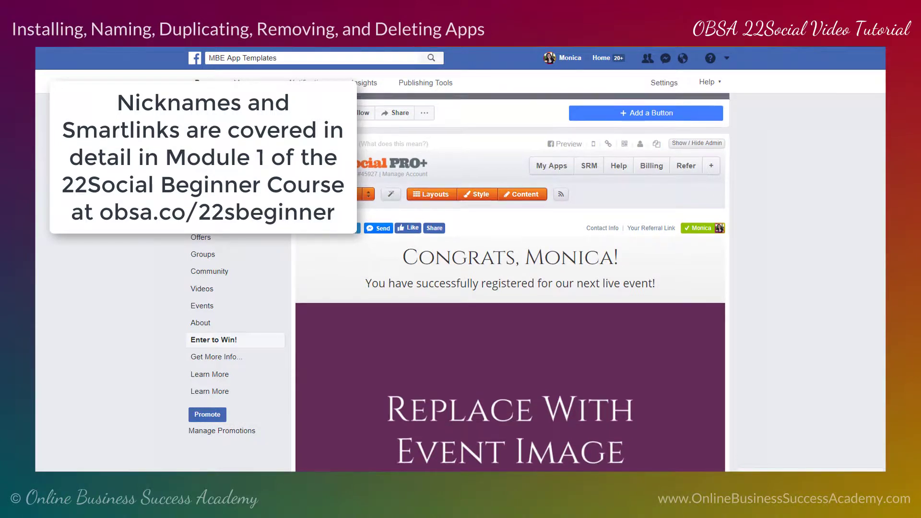
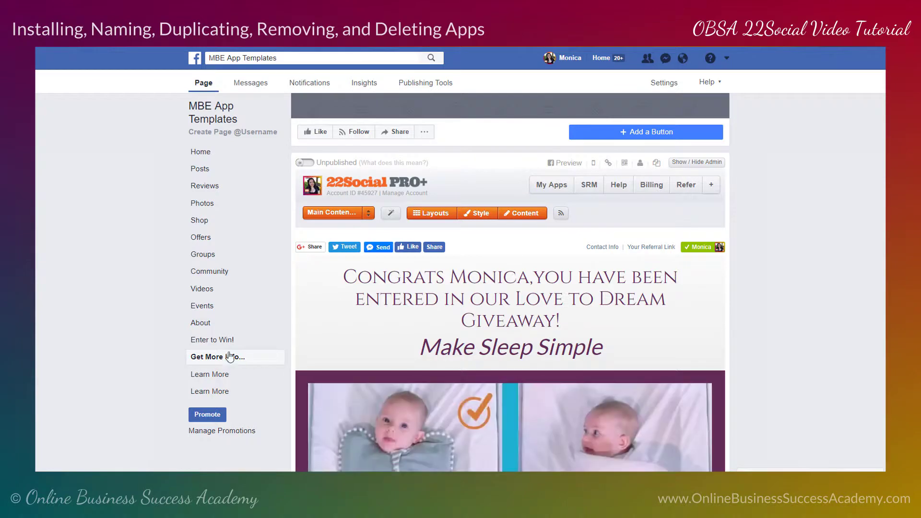
Open My Apps from the Enter to Win! app and find the apps grouped under MBE App Templates
left_click(220, 341)
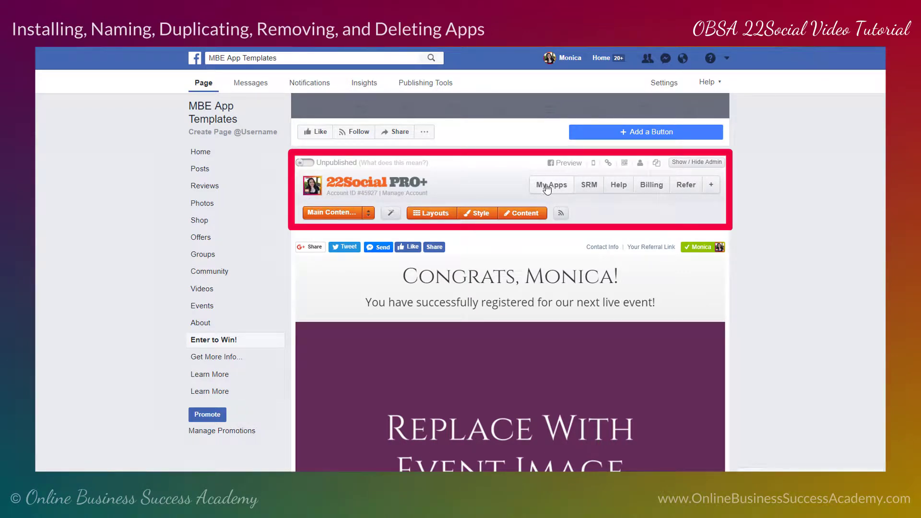
left_click(547, 184)
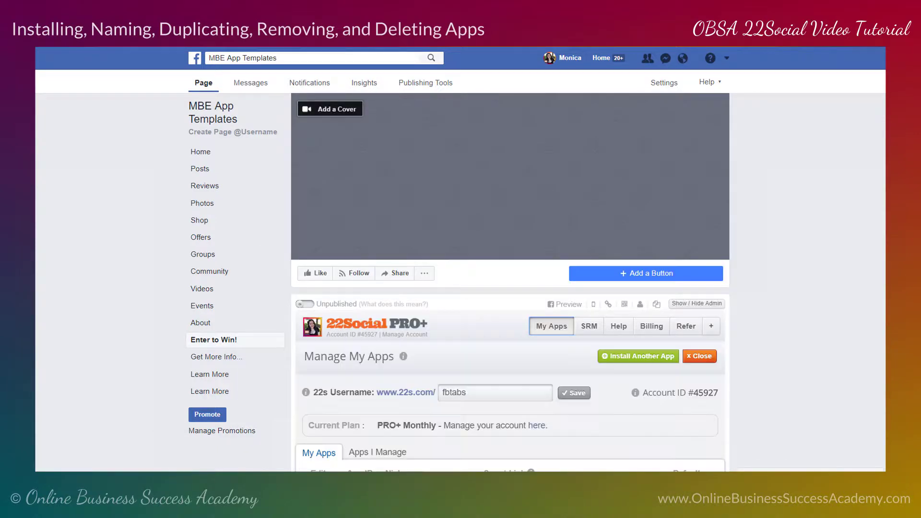
scroll(510, 288, "down", 7)
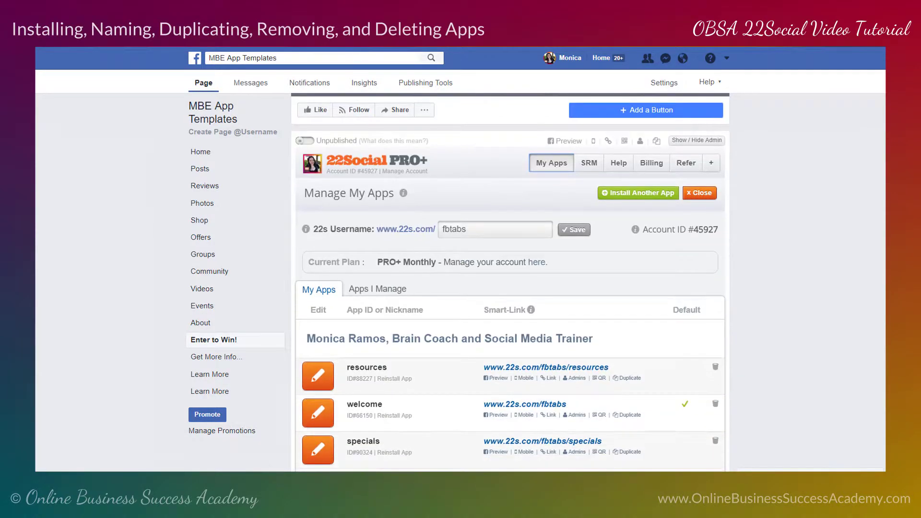
scroll(510, 296, "down", 20)
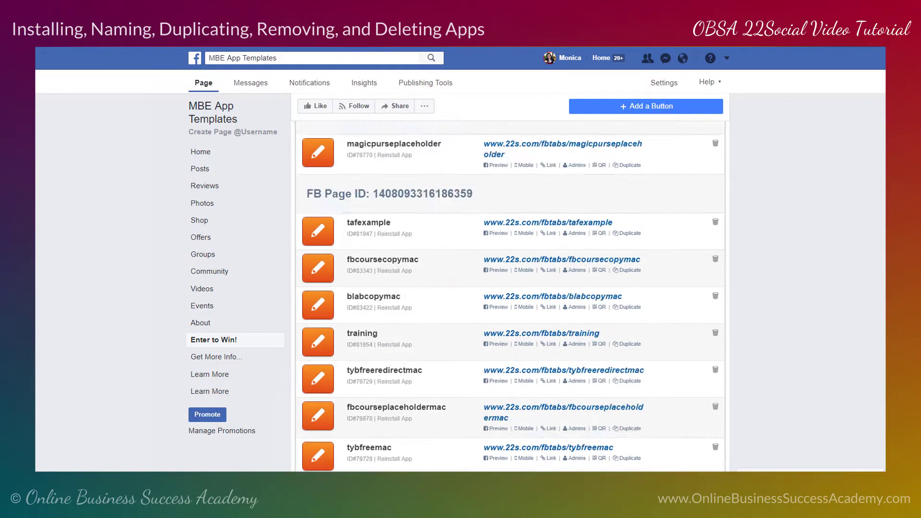
scroll(510, 297, "down", 20)
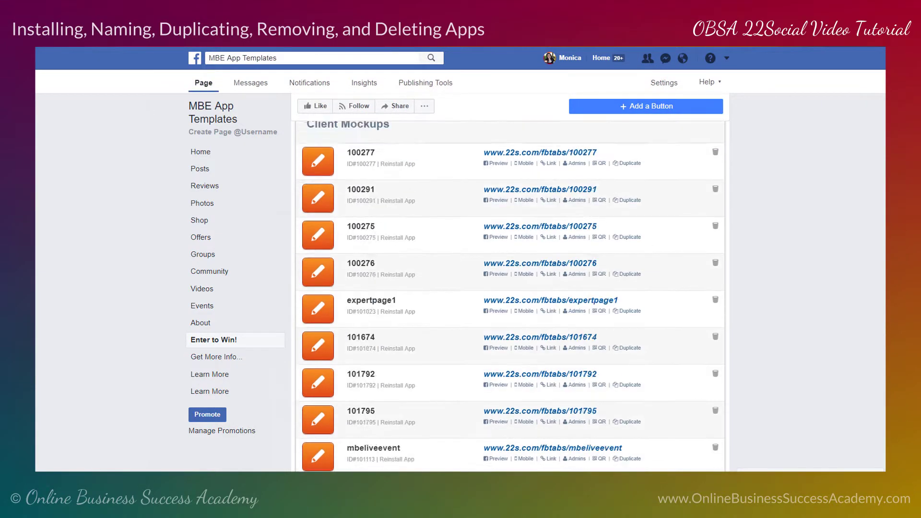
scroll(510, 297, "down", 20)
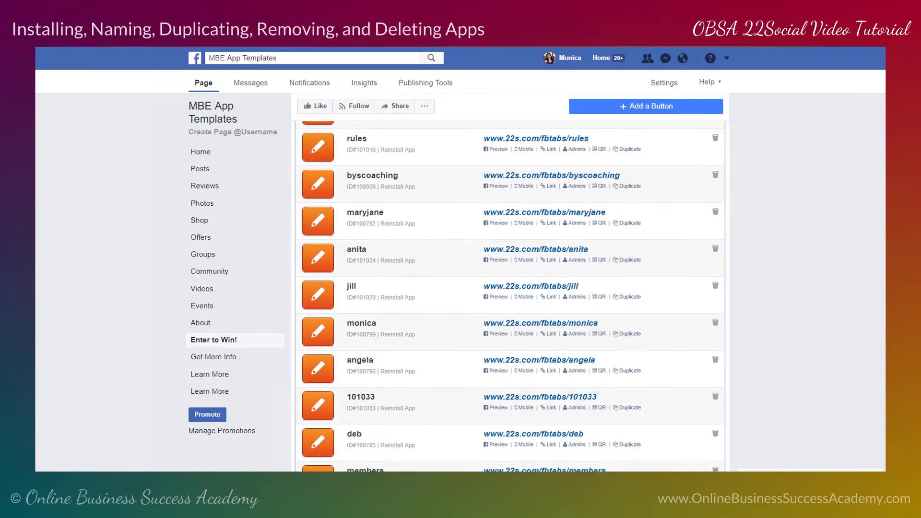
scroll(510, 297, "down", 20)
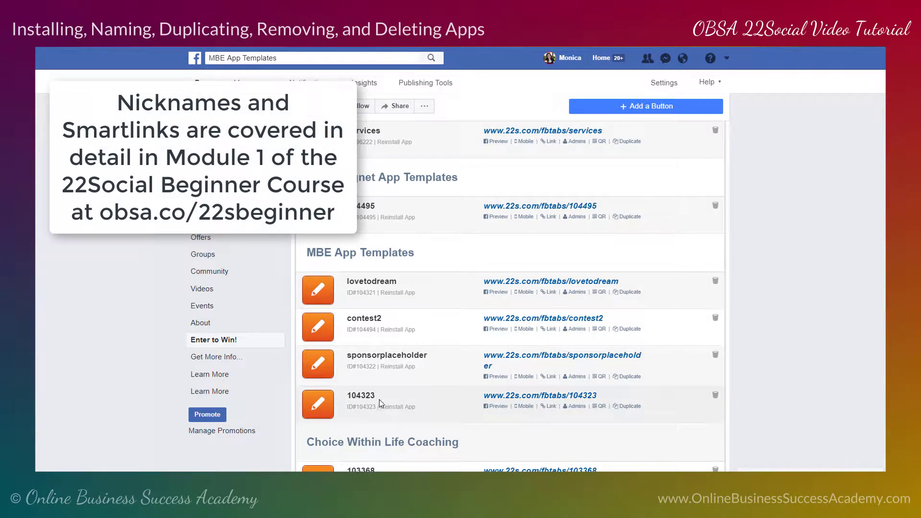
scroll(368, 353, "down", 3)
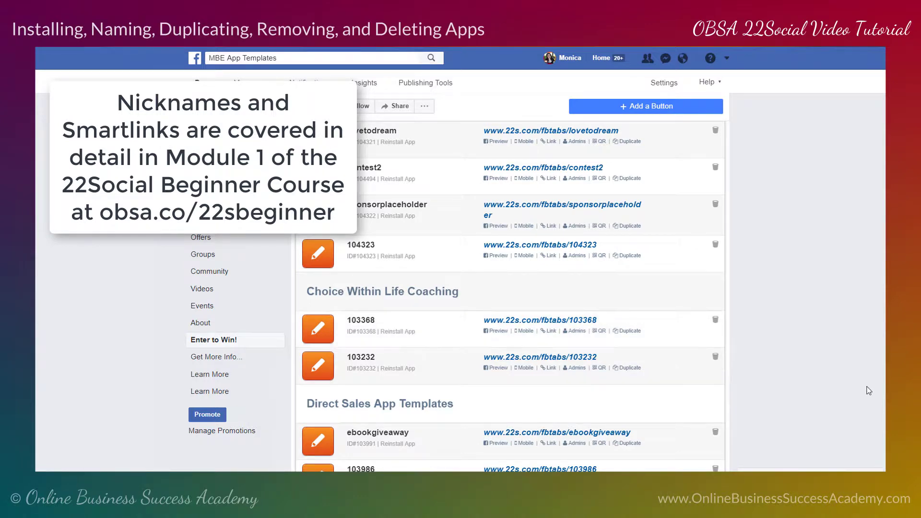
Review the nicknames and smart-links of the apps on the various pages, then close Manage My Apps
scroll(508, 288, "up", 5)
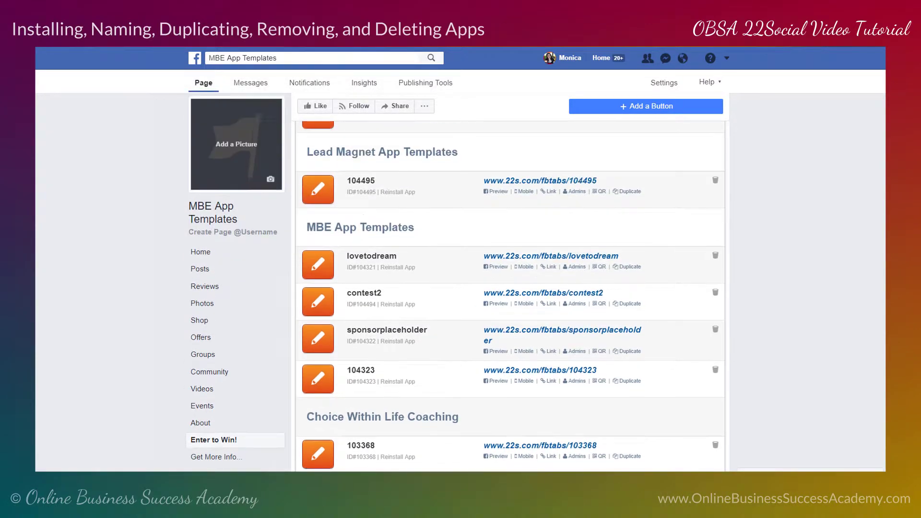
scroll(511, 296, "up", 5)
scroll(511, 296, "down", 8)
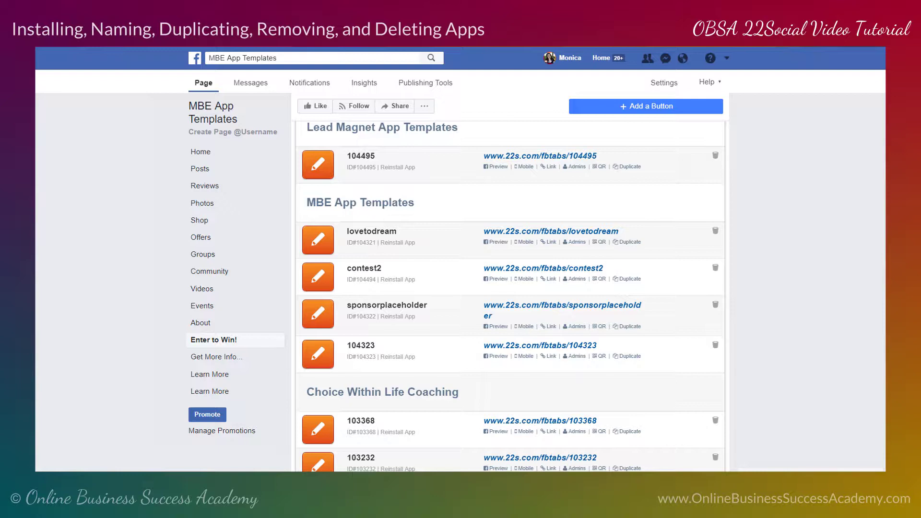
scroll(510, 297, "down", 15)
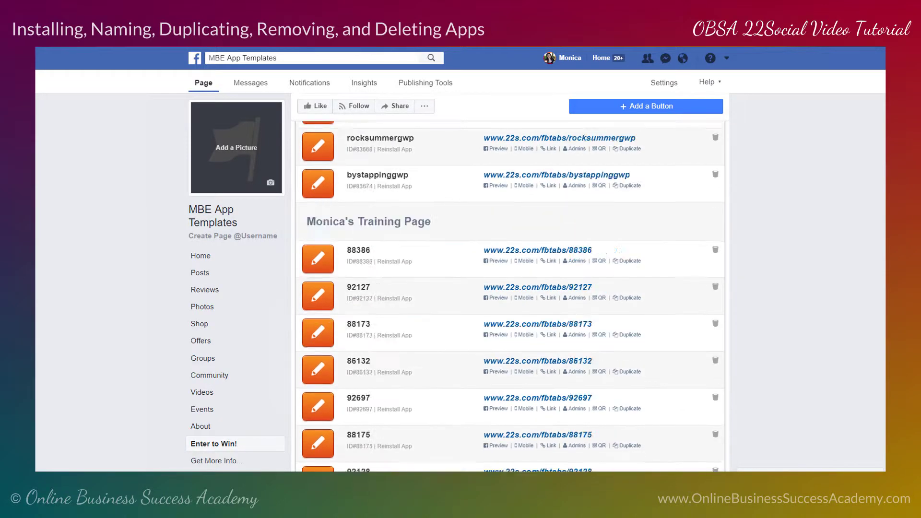
scroll(510, 296, "up", 15)
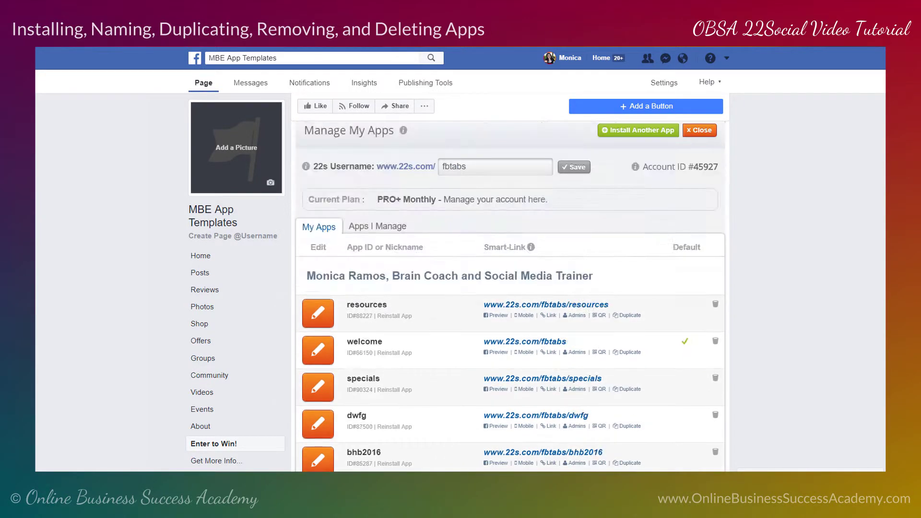
scroll(510, 297, "down", 4)
scroll(538, 188, "up", 1)
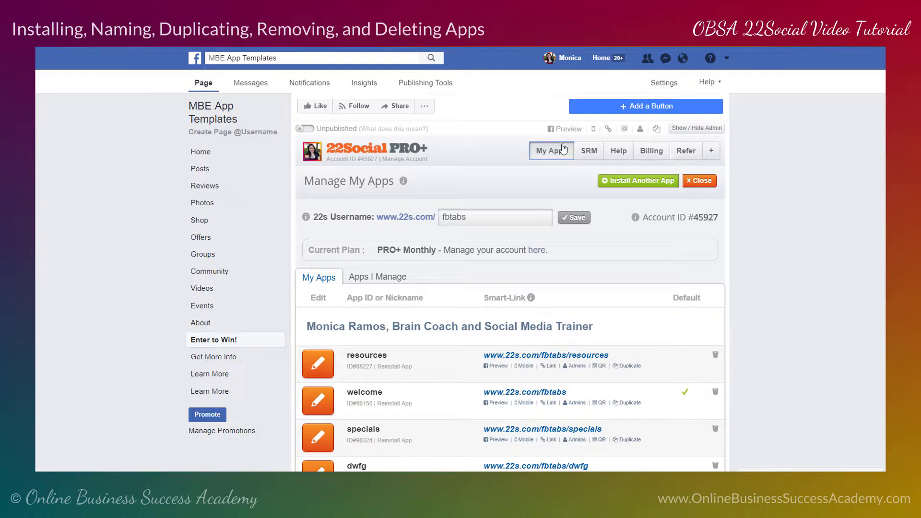
left_click(699, 182)
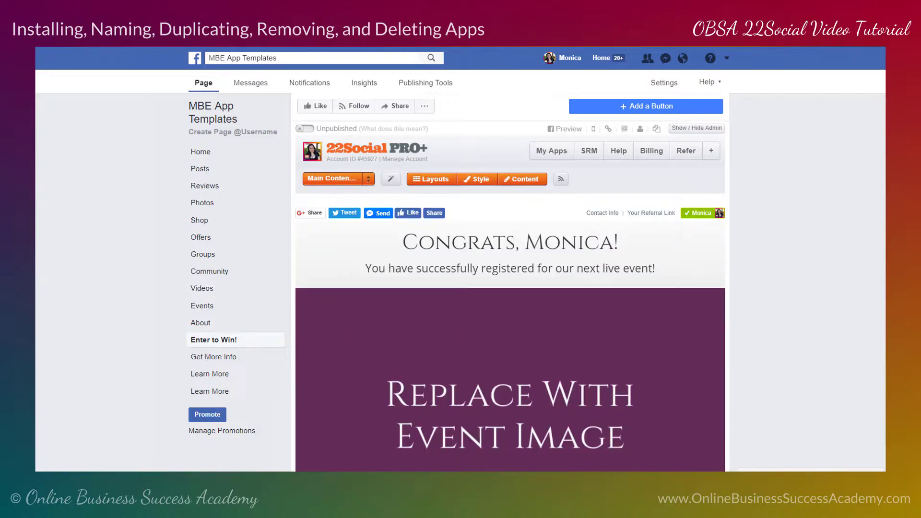
View the Enter to Win! app's entries in the Social Relationships Manager and close it
scroll(510, 284, "up", 1)
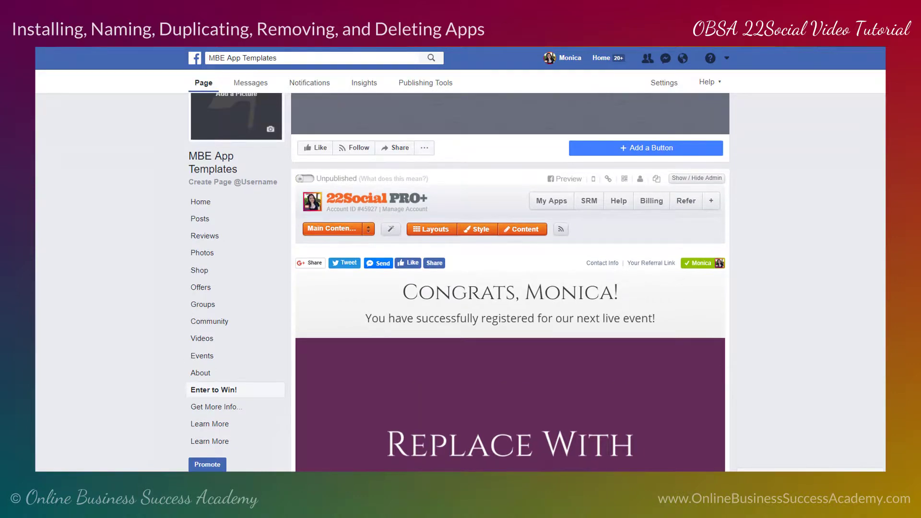
left_click(591, 202)
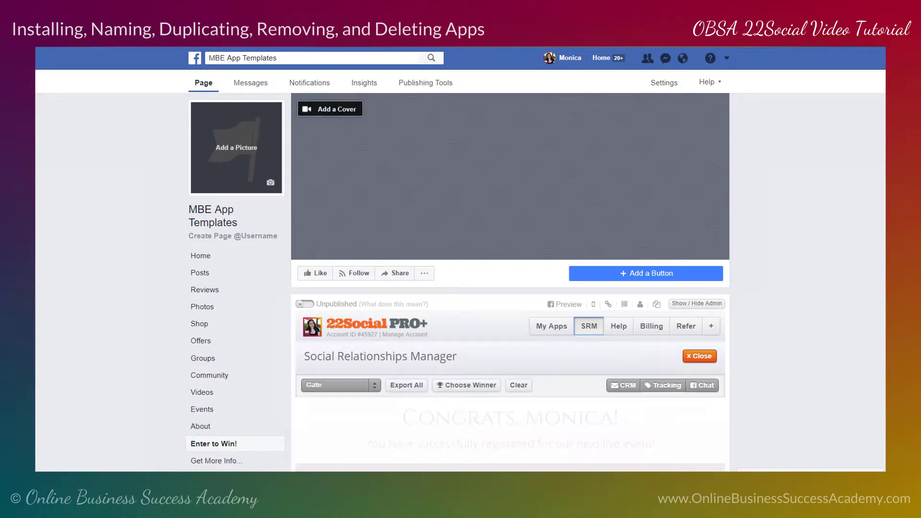
scroll(510, 288, "down", 2)
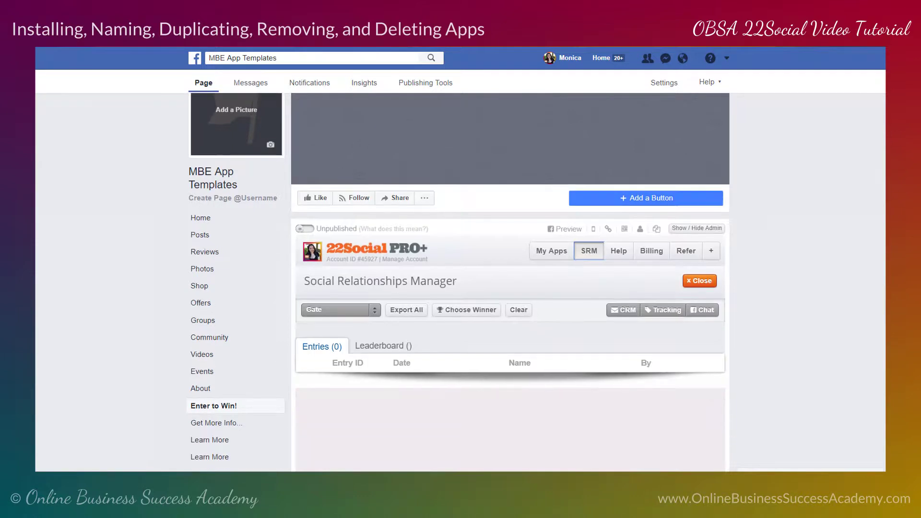
left_click(702, 286)
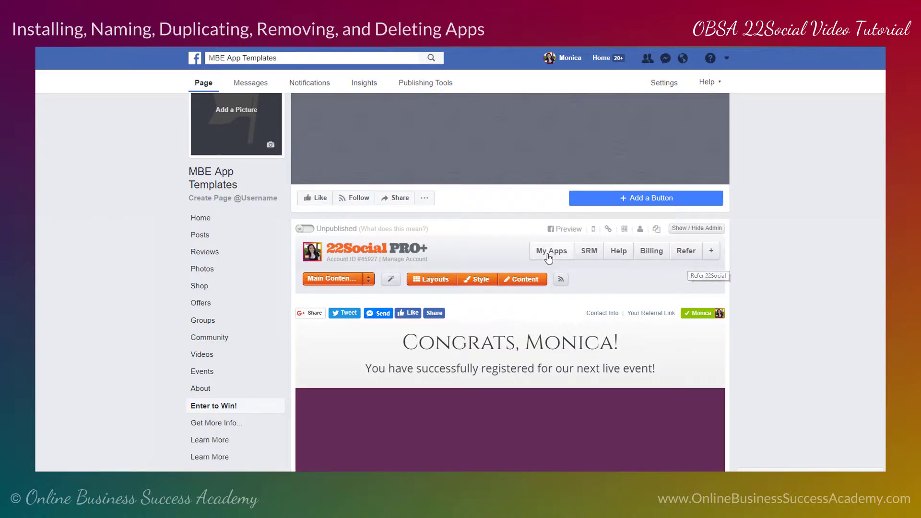
Look through the 22Social Help & Resources section from top to bottom and close it
left_click(619, 251)
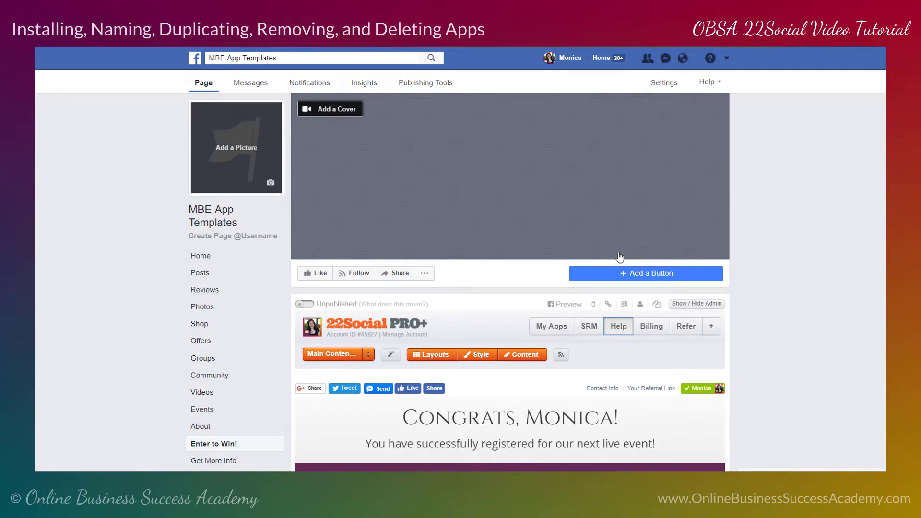
scroll(510, 288, "down", 15)
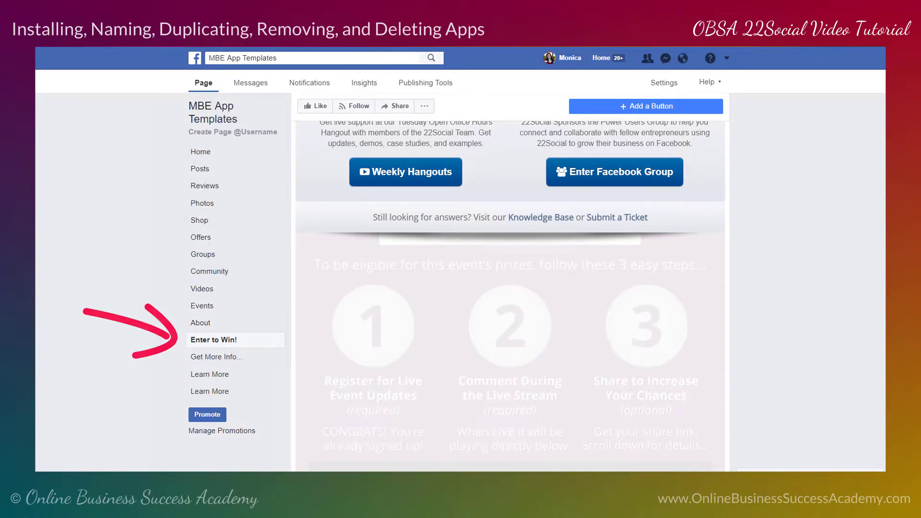
scroll(511, 288, "up", 15)
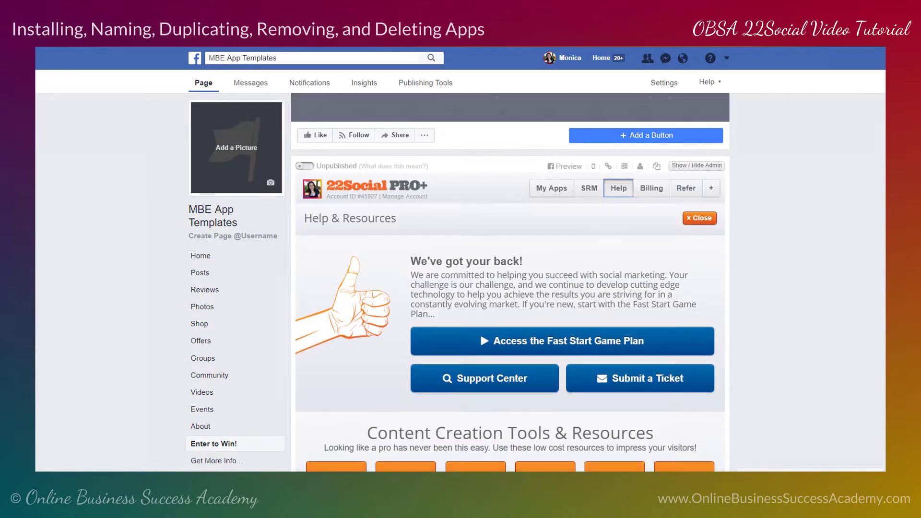
left_click(707, 221)
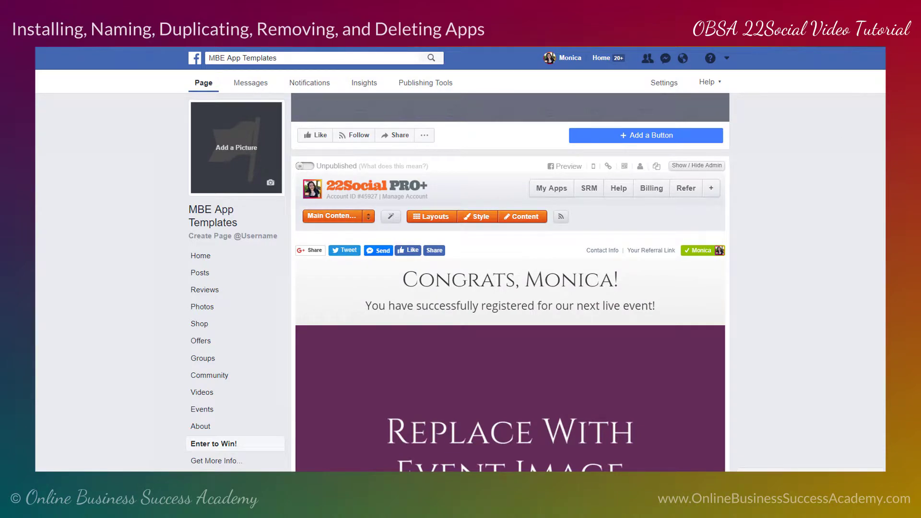
Duplicate the Enter to Win! app and install the copy on the MBE App Templates fan page
scroll(511, 288, "down", 1)
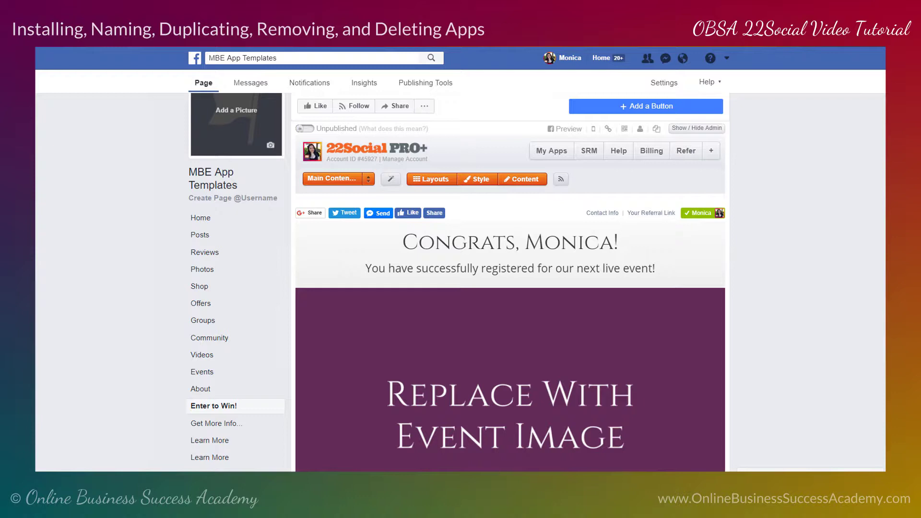
scroll(511, 288, "up", 2)
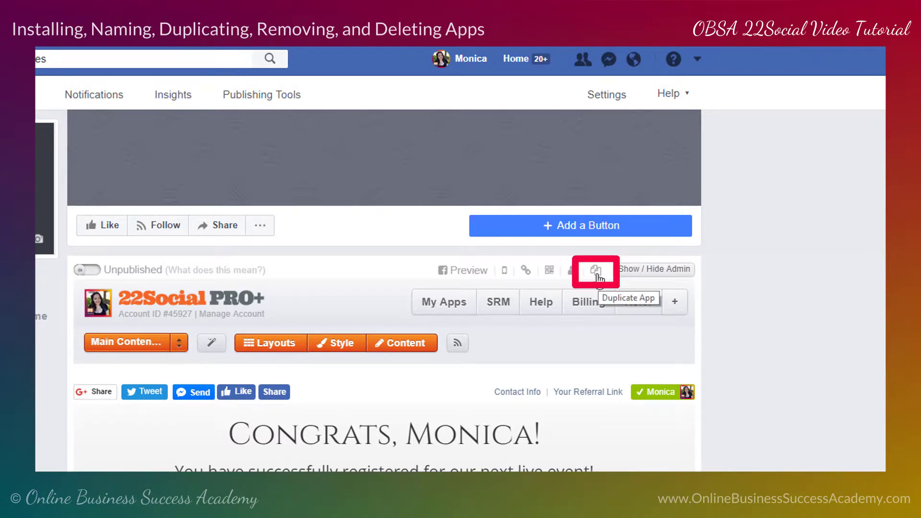
left_click(597, 274)
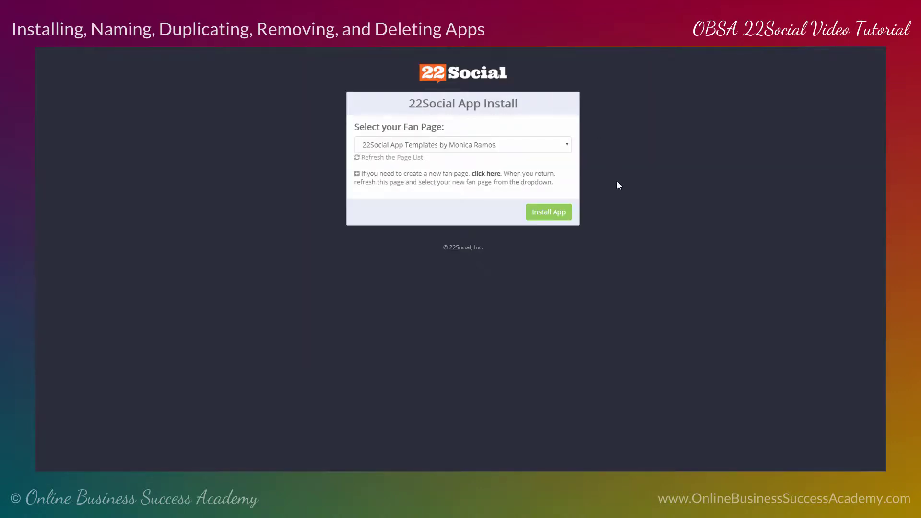
left_click(568, 145)
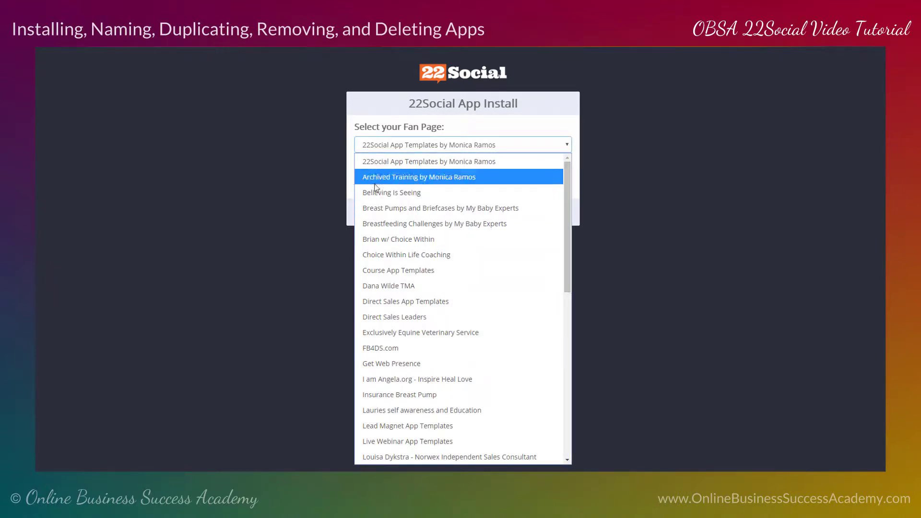
left_click_drag(567, 215, 558, 346)
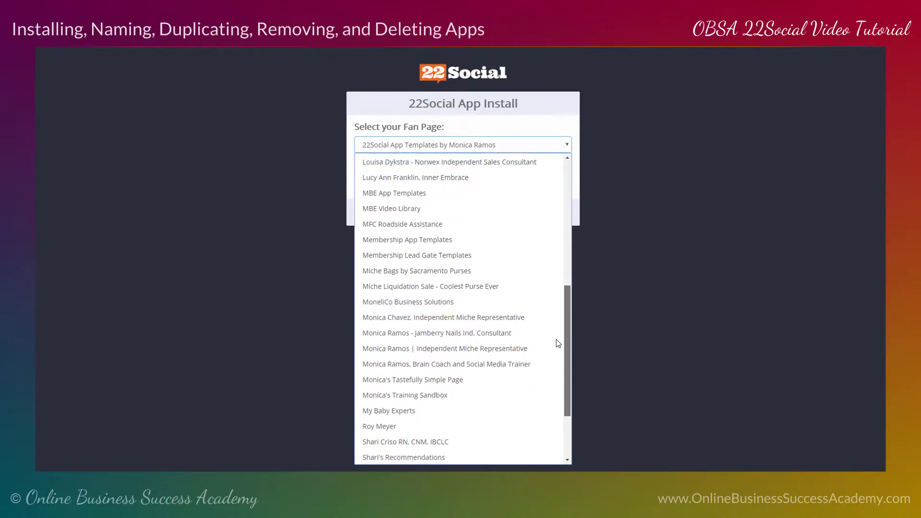
scroll(528, 288, "up", 1)
left_click(386, 214)
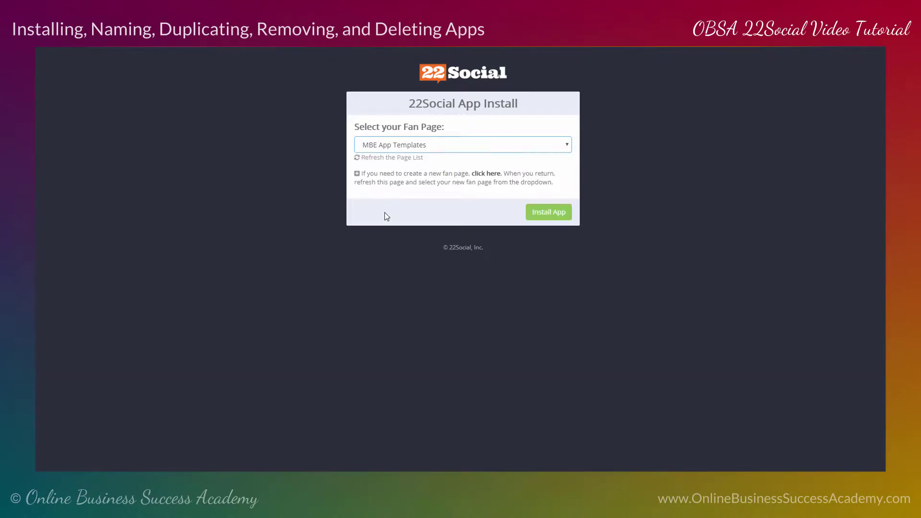
left_click(559, 217)
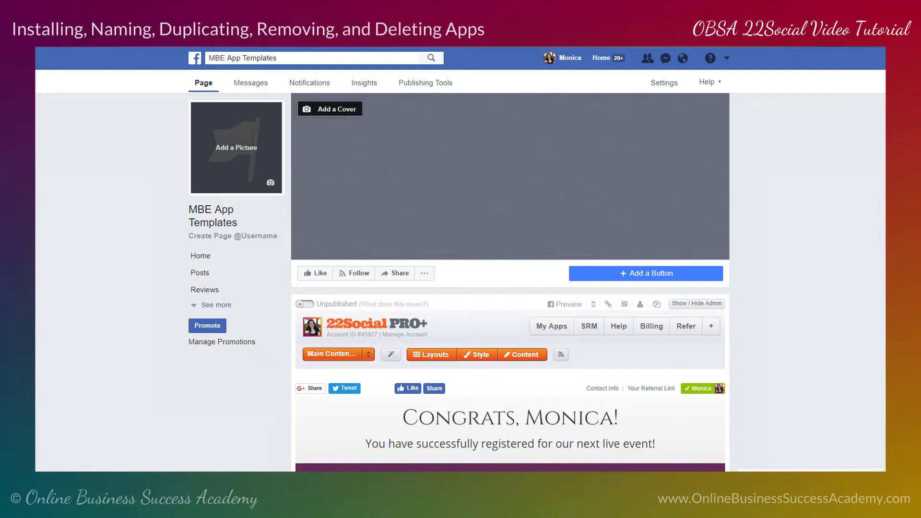
Look through the duplicated app's event content and expand the page's full list of tabs
scroll(510, 308, "down", 6)
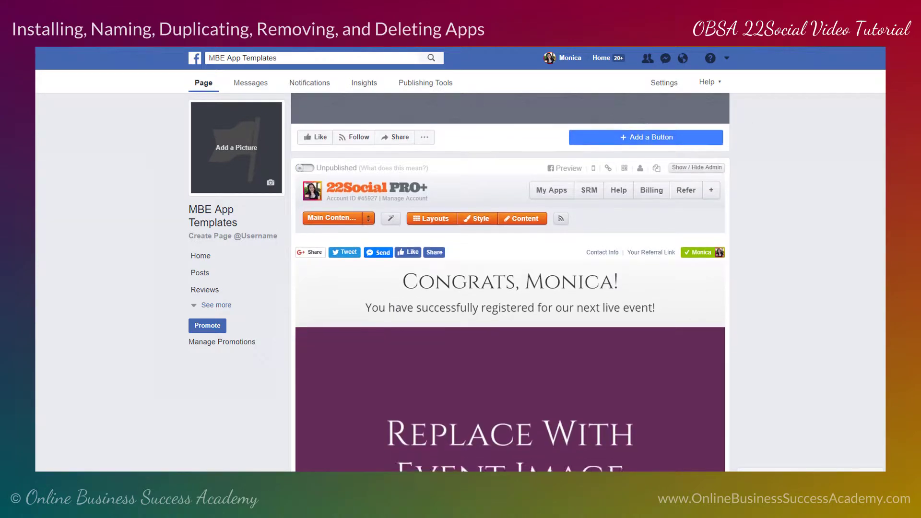
scroll(510, 307, "down", 2)
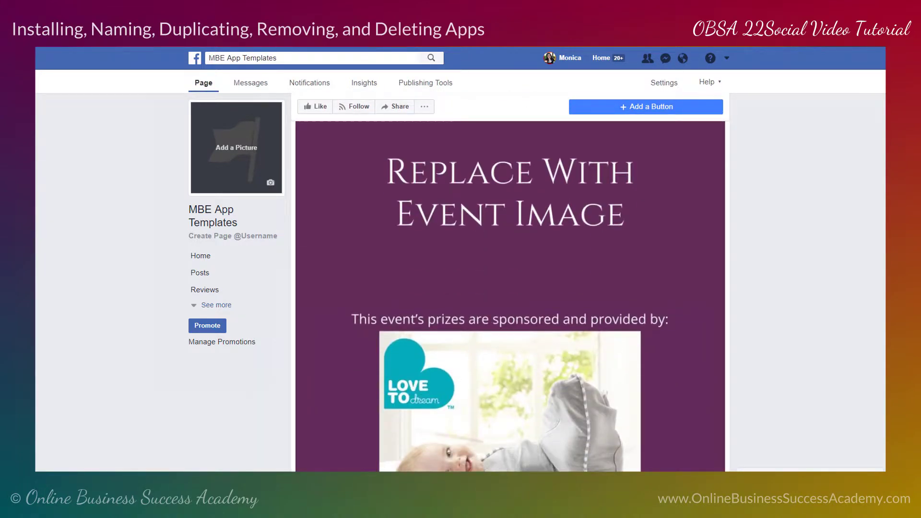
scroll(337, 300, "down", 5)
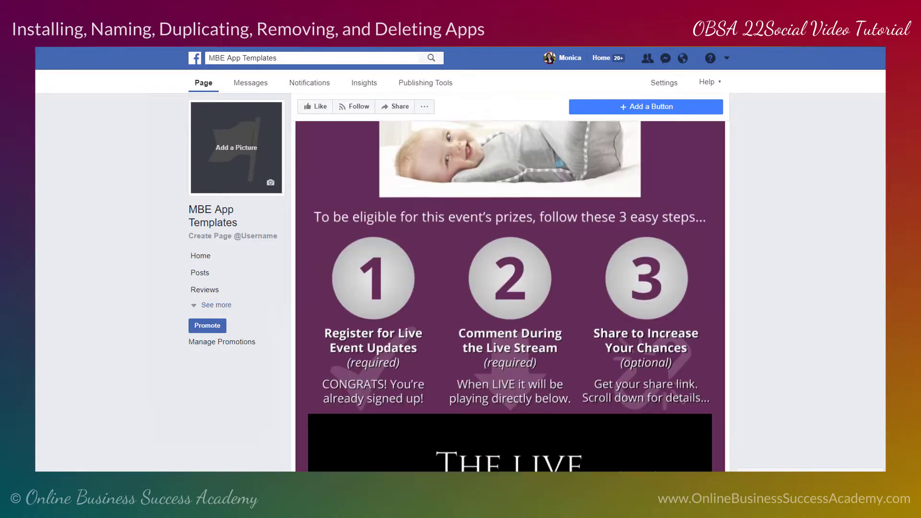
scroll(338, 300, "up", 10)
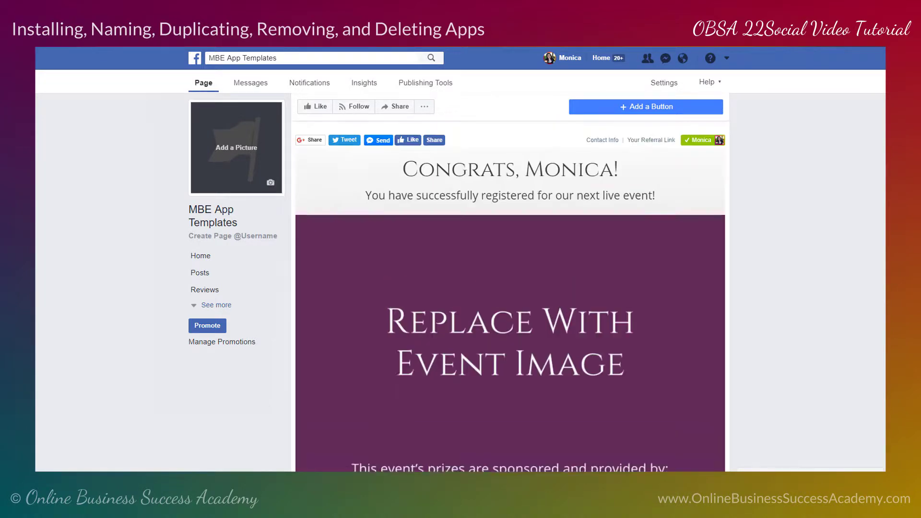
left_click(226, 307)
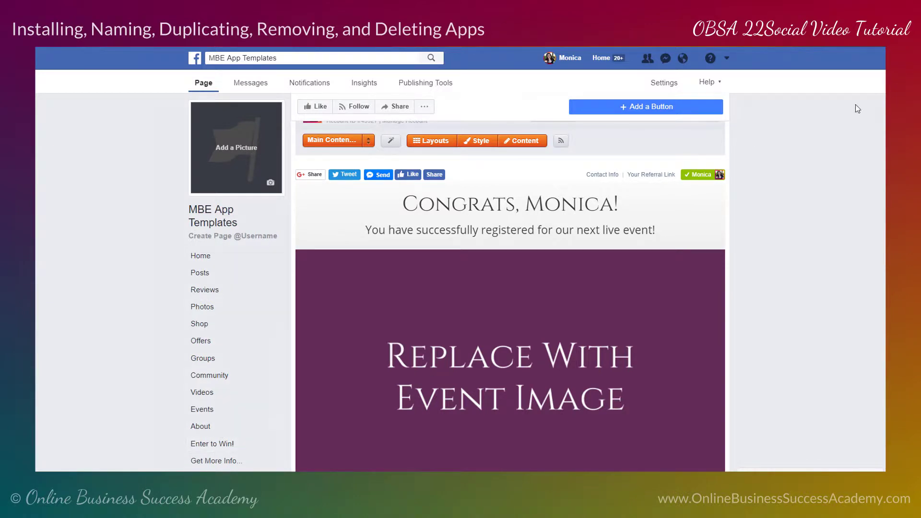
scroll(273, 356, "down", 2)
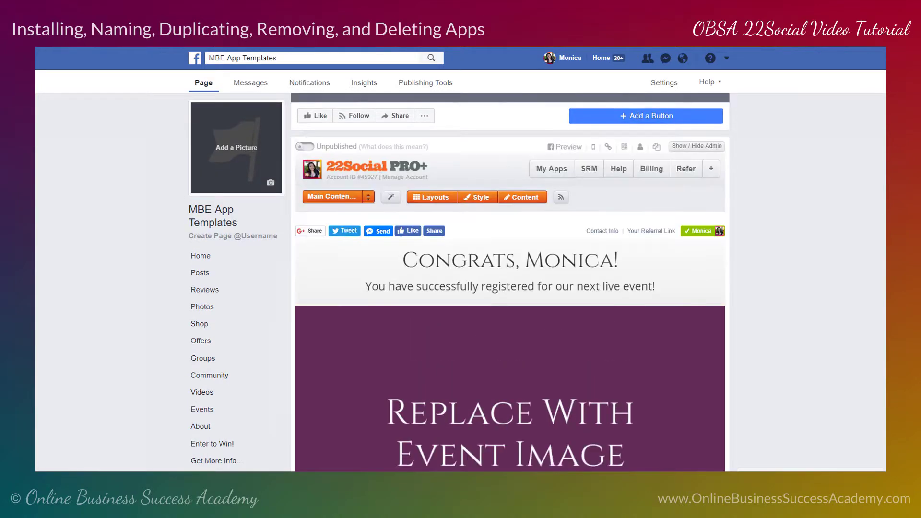
In the page's tab settings, set the last Learn More tab's custom name to ETW Dup and save it
left_click(669, 85)
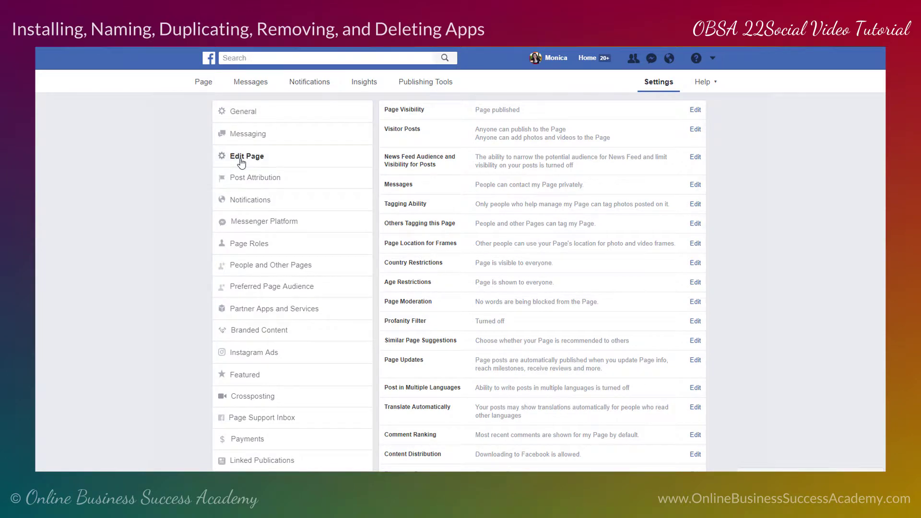
left_click(241, 159)
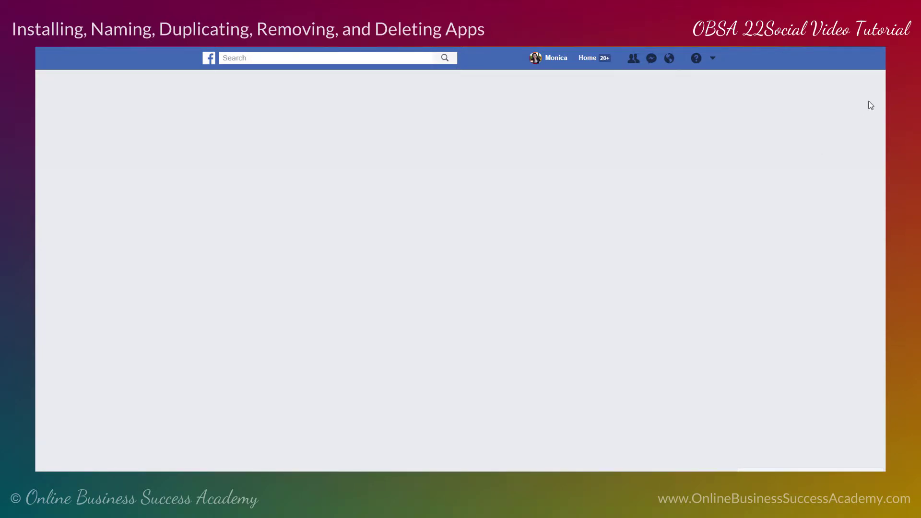
scroll(542, 283, "down", 10)
scroll(542, 283, "down", 1)
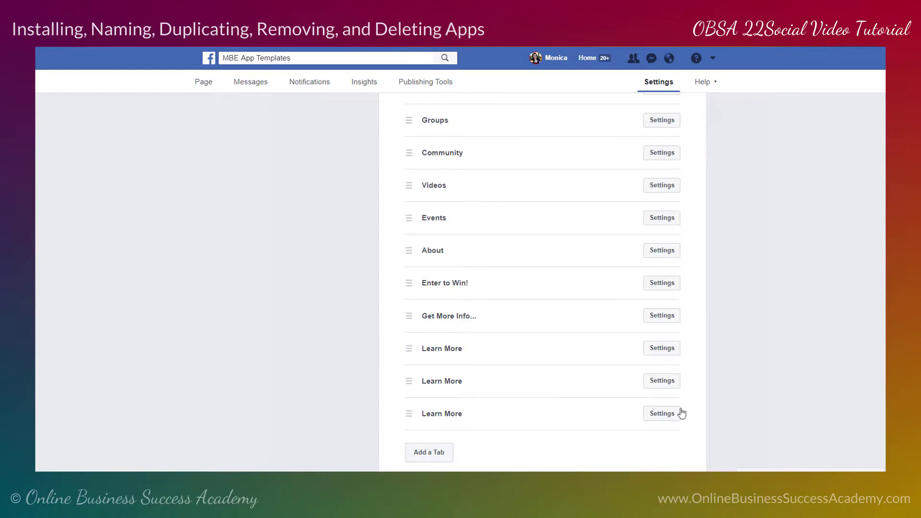
left_click(668, 415)
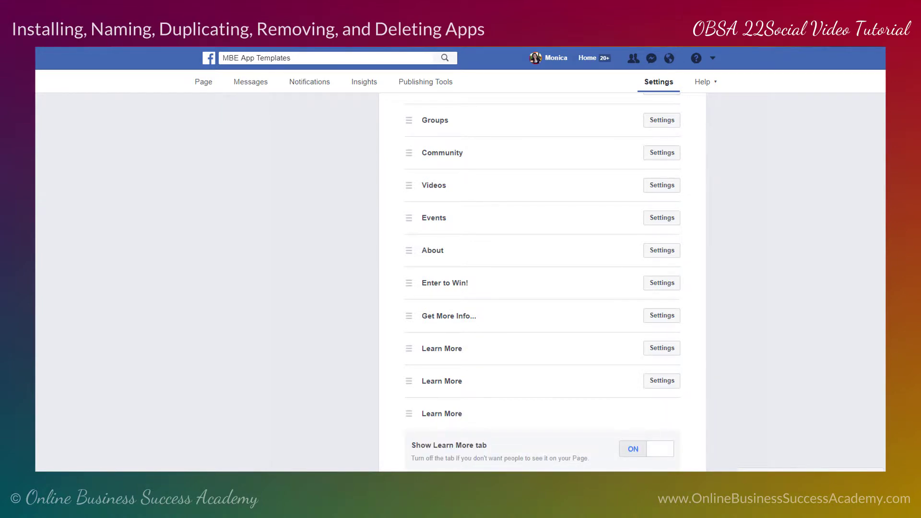
scroll(542, 283, "down", 4)
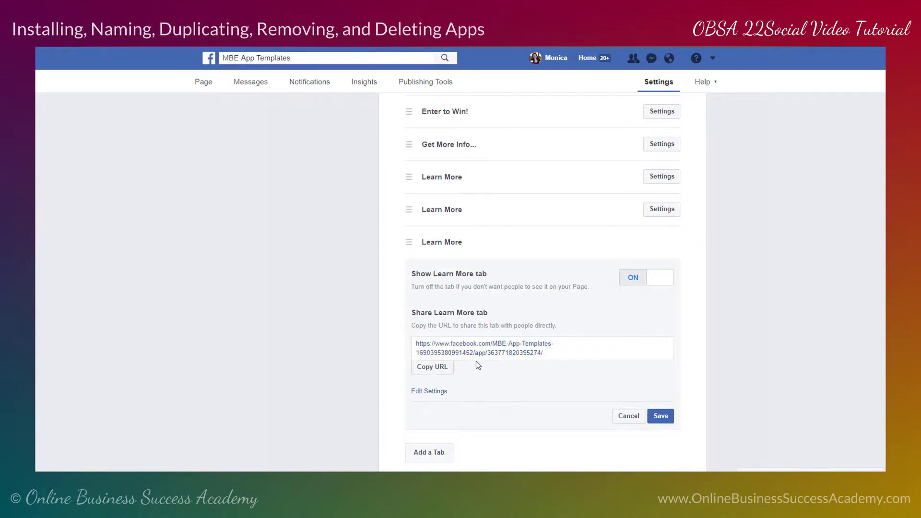
left_click(430, 391)
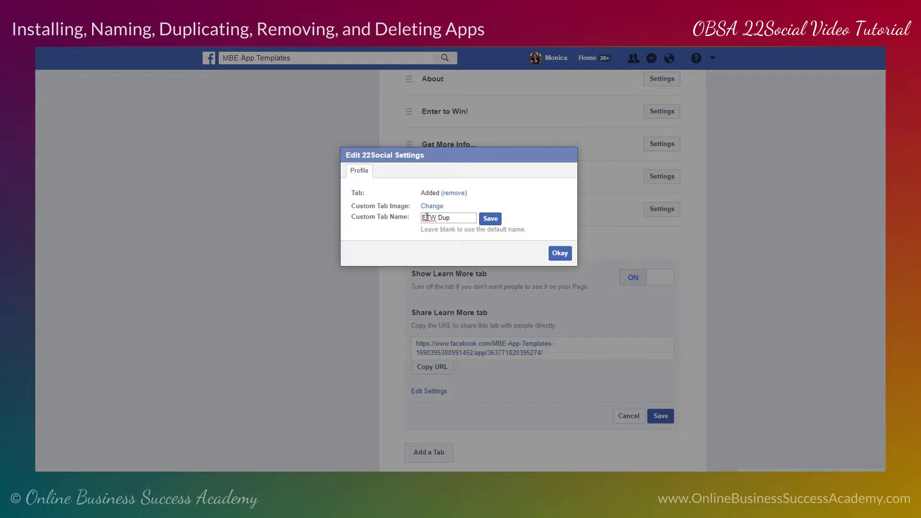
left_click(489, 220)
left_click(561, 254)
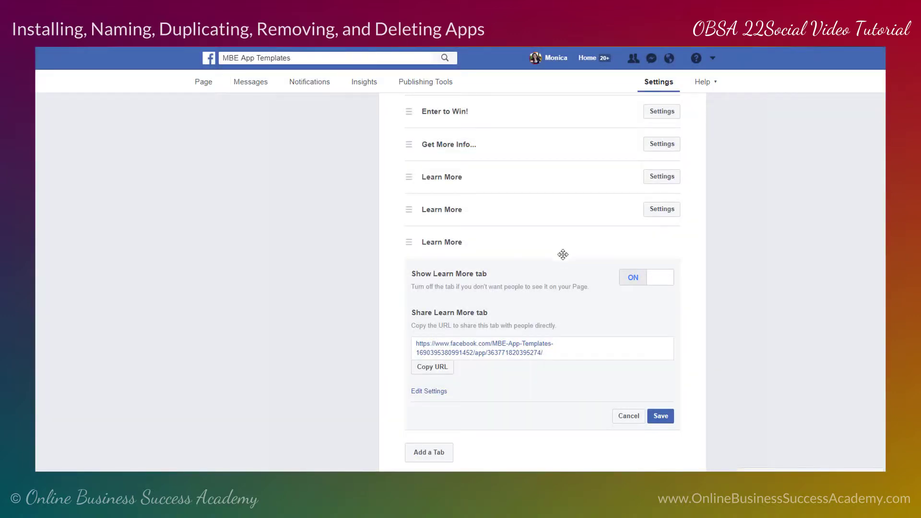
left_click(661, 415)
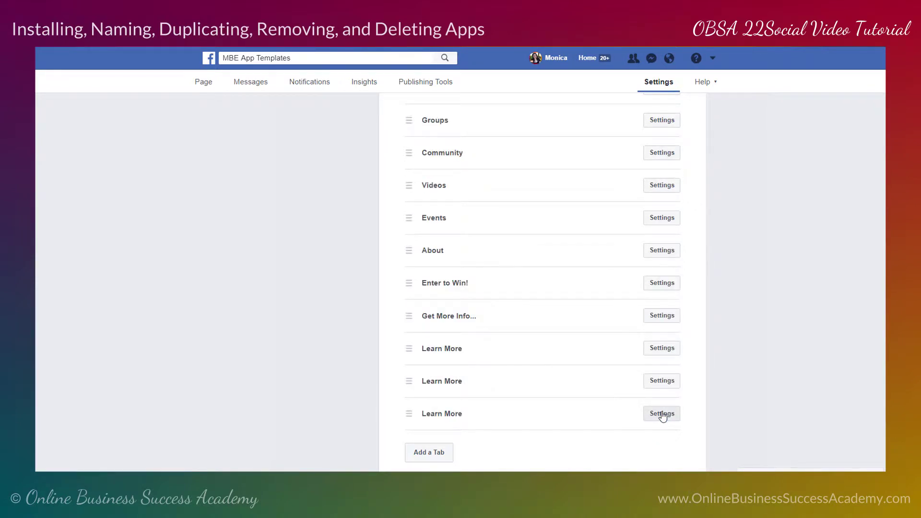
Return to the MBE App Templates page, expand its tab list and open the ETW Dup app
left_click(203, 85)
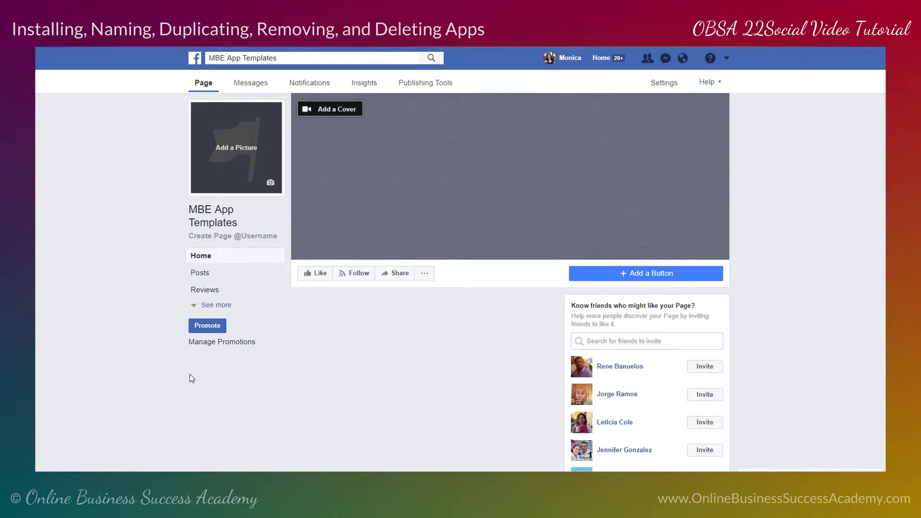
left_click(228, 307)
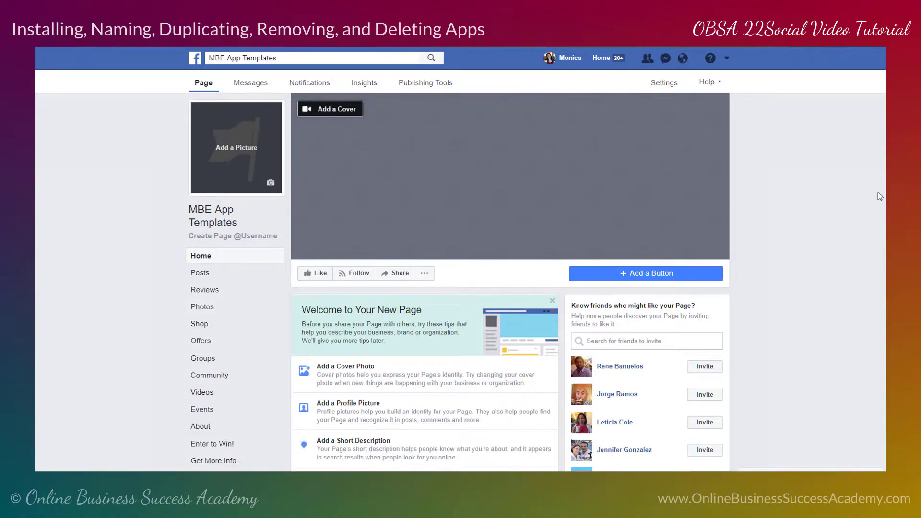
scroll(201, 417, "down", 3)
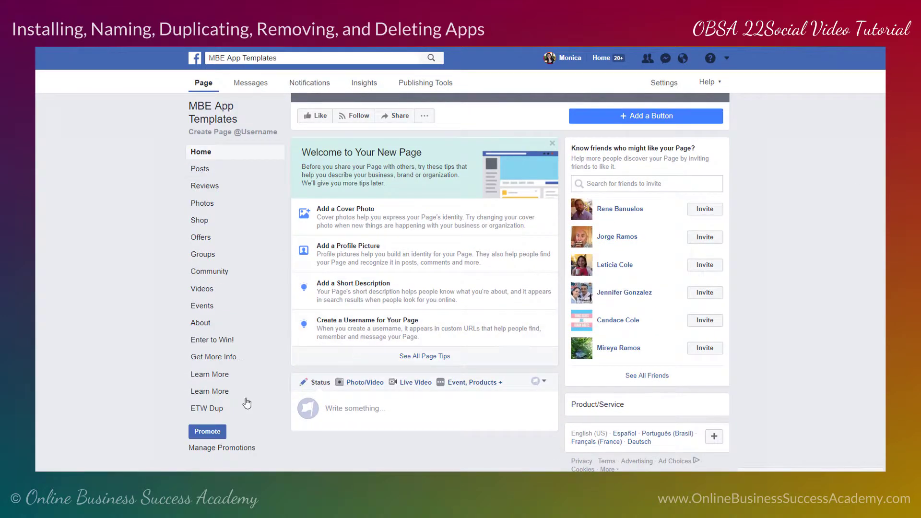
left_click(207, 411)
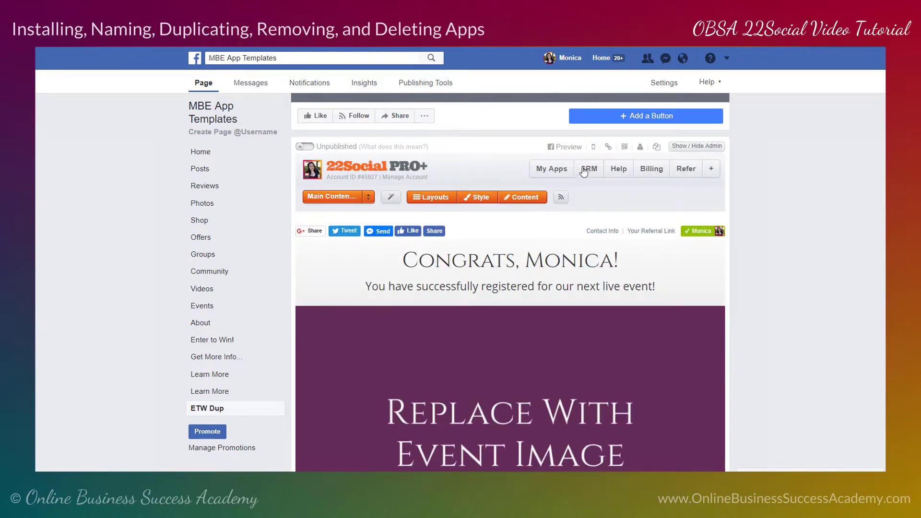
Open the list of all 22Social apps and look through it to find the MBE App Templates section
left_click(553, 173)
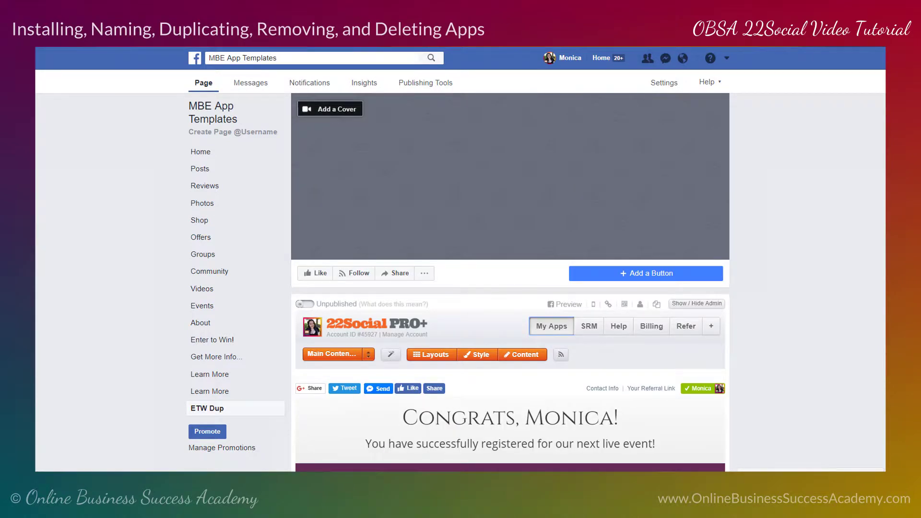
scroll(510, 283, "down", 15)
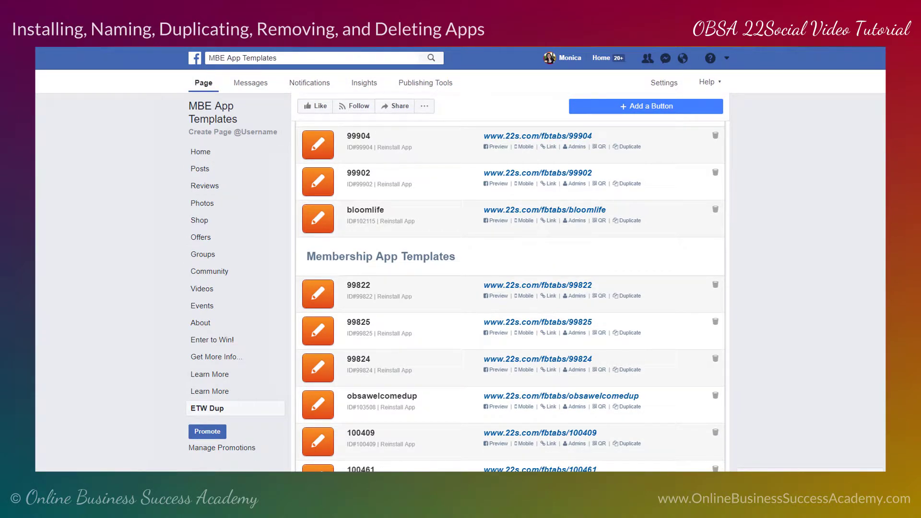
scroll(511, 296, "down", 20)
scroll(402, 212, "up", 10)
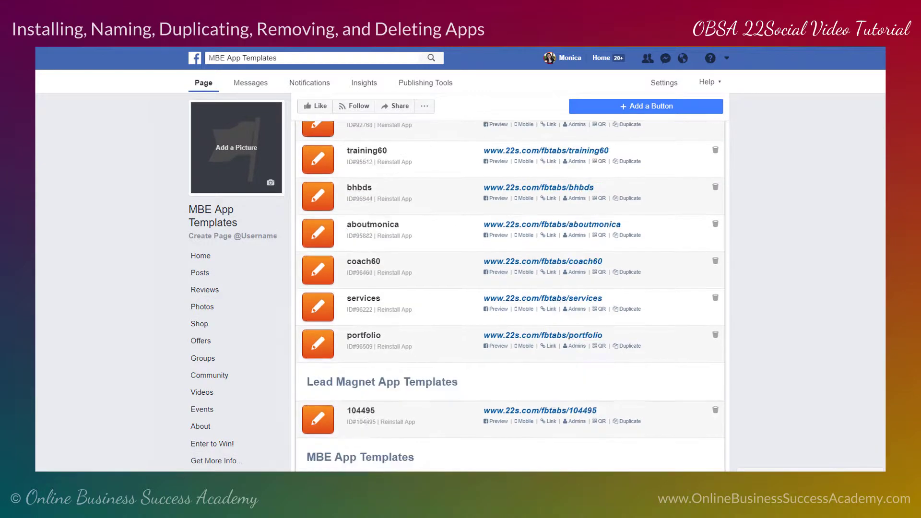
scroll(511, 296, "down", 2)
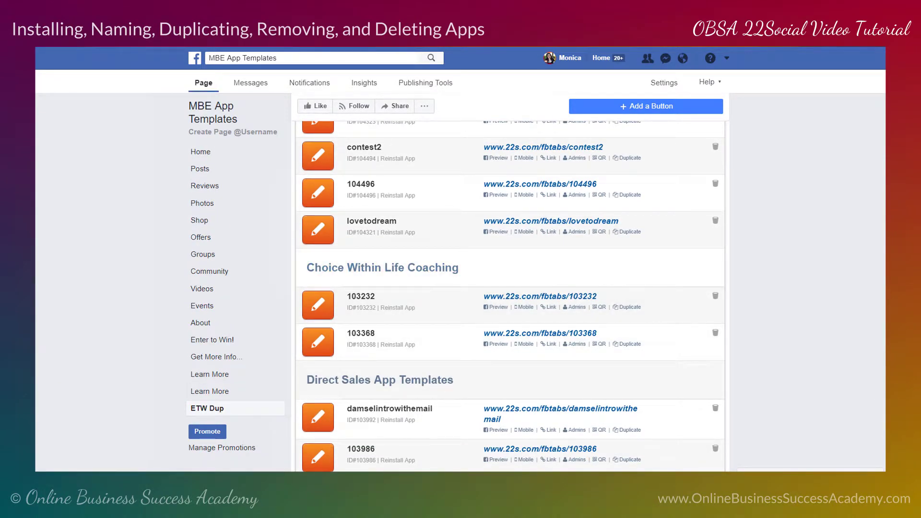
scroll(315, 356, "up", 5)
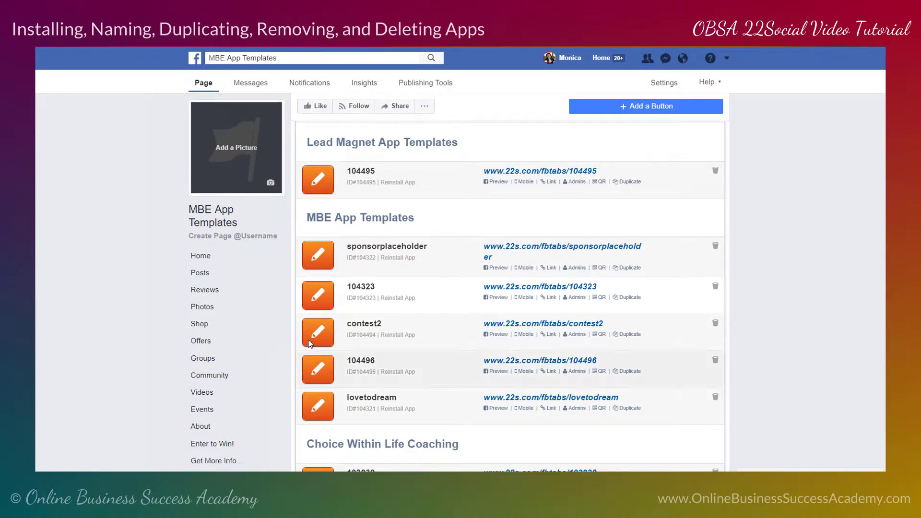
Open app 104496 from the MBE App Templates section and expand the page's tab list to identify which tab it is
left_click(318, 370)
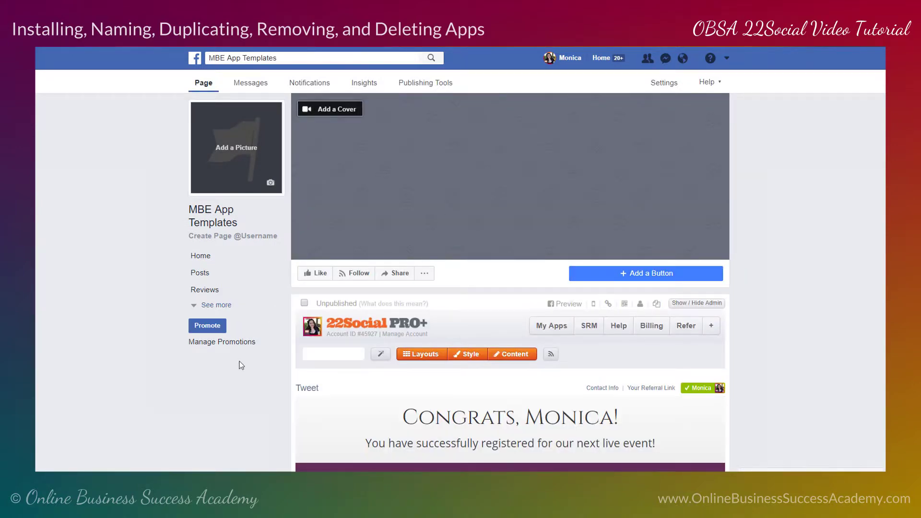
left_click(217, 305)
left_click(249, 307)
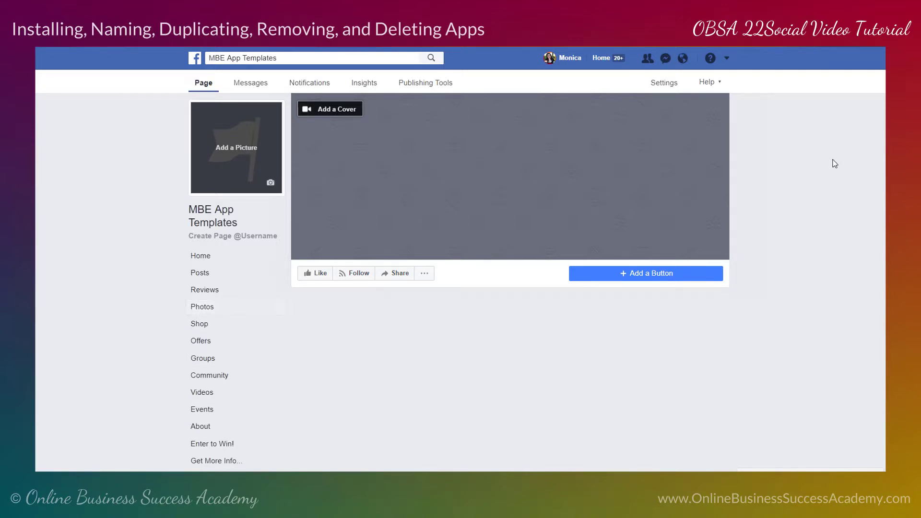
scroll(288, 370, "down", 5)
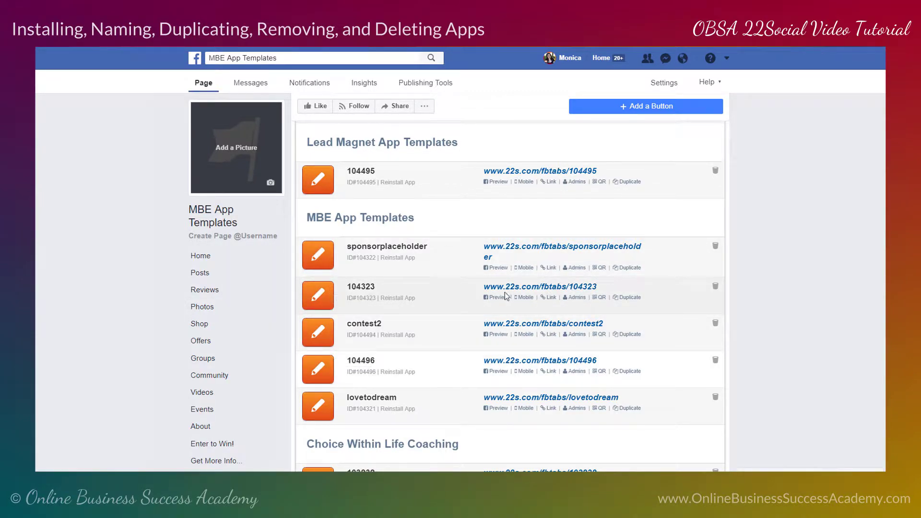
View the nickname and smart-link details of apps 104323 and contest2, closing each without changes
left_click(547, 301)
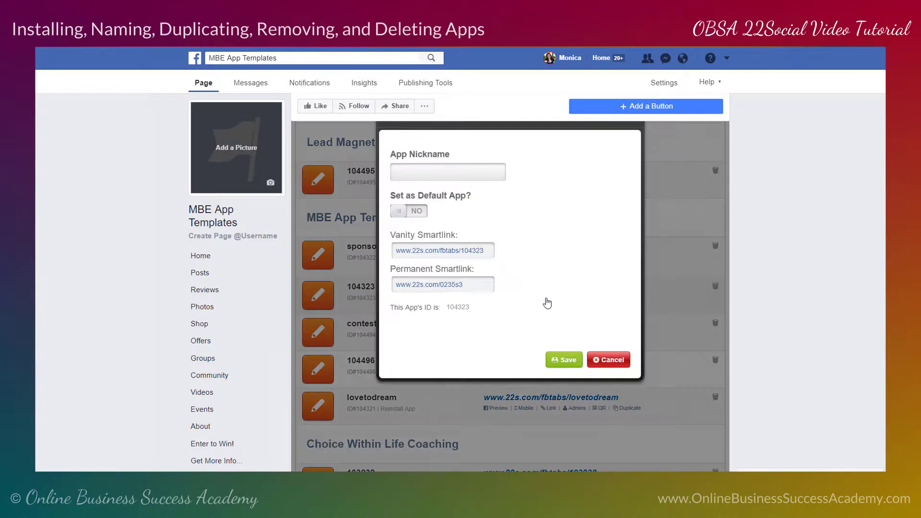
left_click(609, 359)
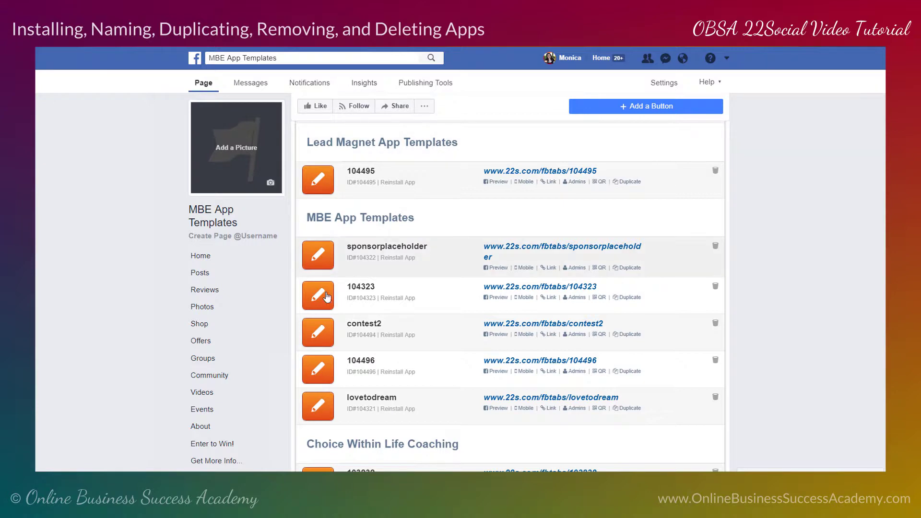
left_click(550, 336)
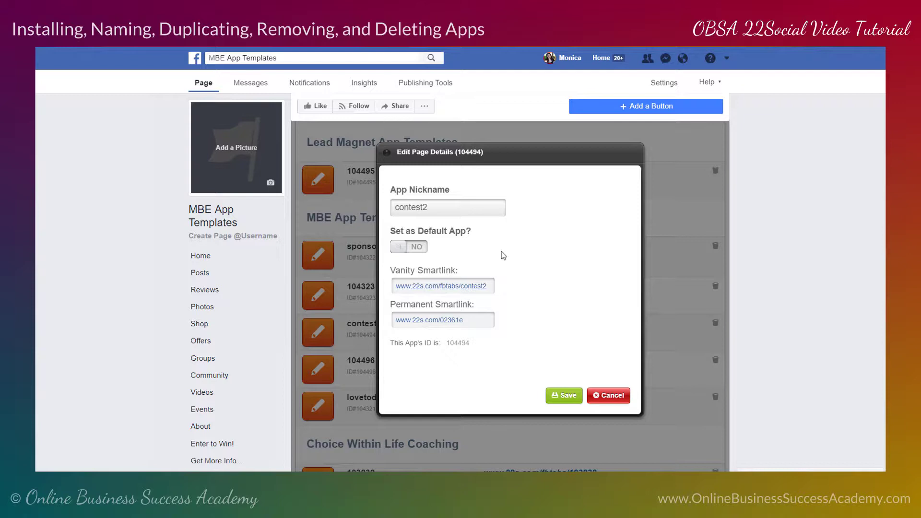
left_click(615, 397)
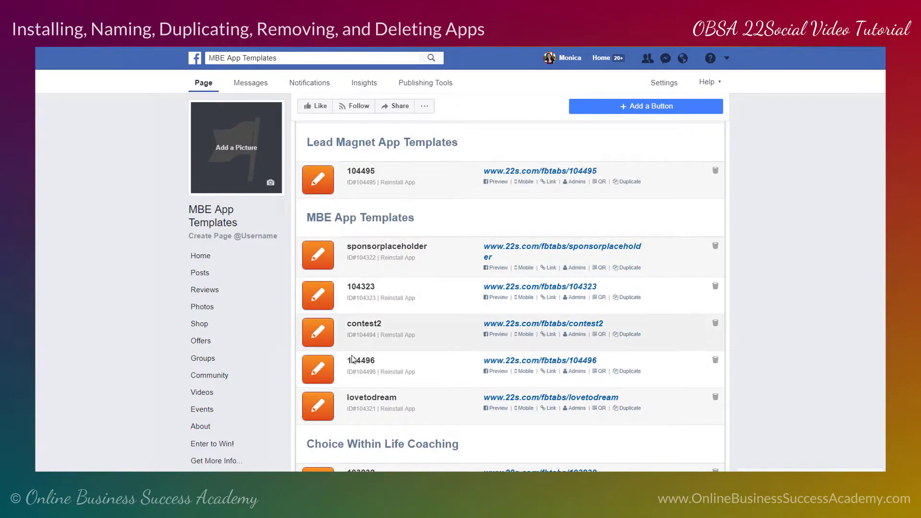
View the nickname and smart-link details from the Enter to Win! app itself and close them without changes
key("ctrl+Tab")
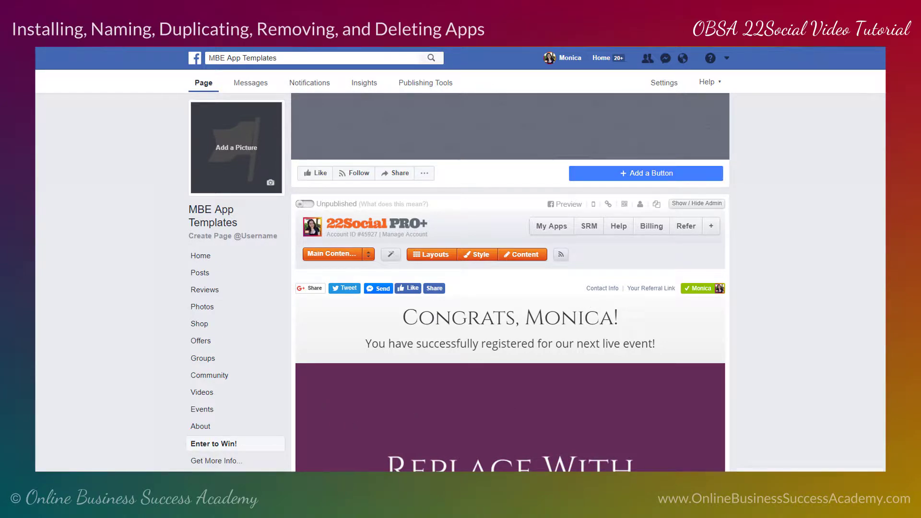
left_click(607, 204)
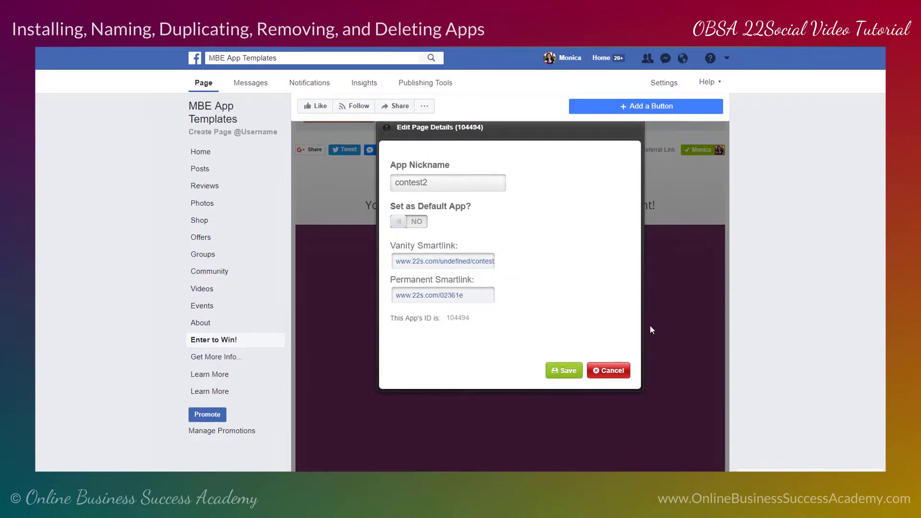
left_click(610, 368)
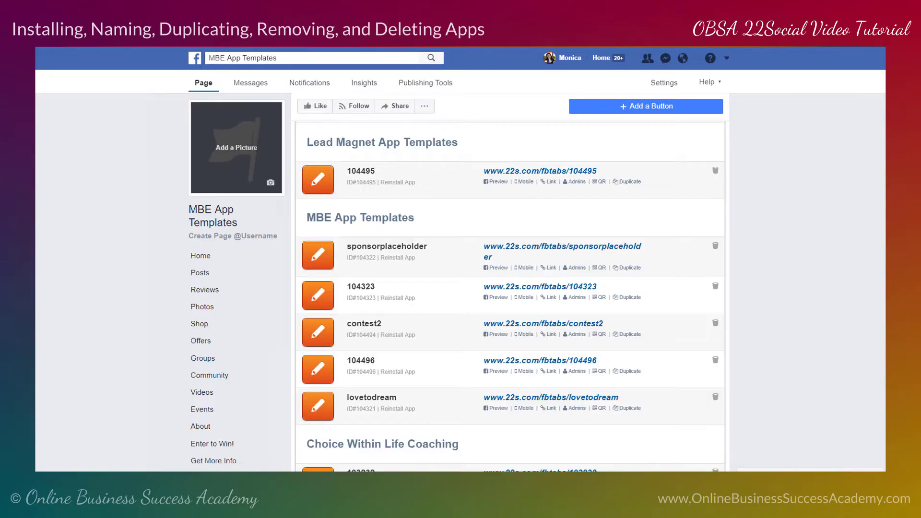
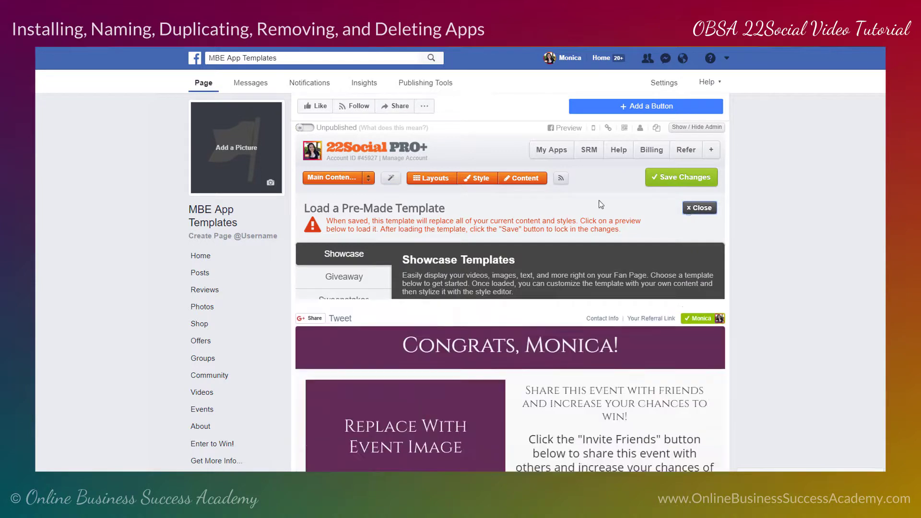
Browse the layout selector up to slide 3 and preview the Feat + 6 Areas (3 Col) layout, discarding the pending changes
left_click(438, 178)
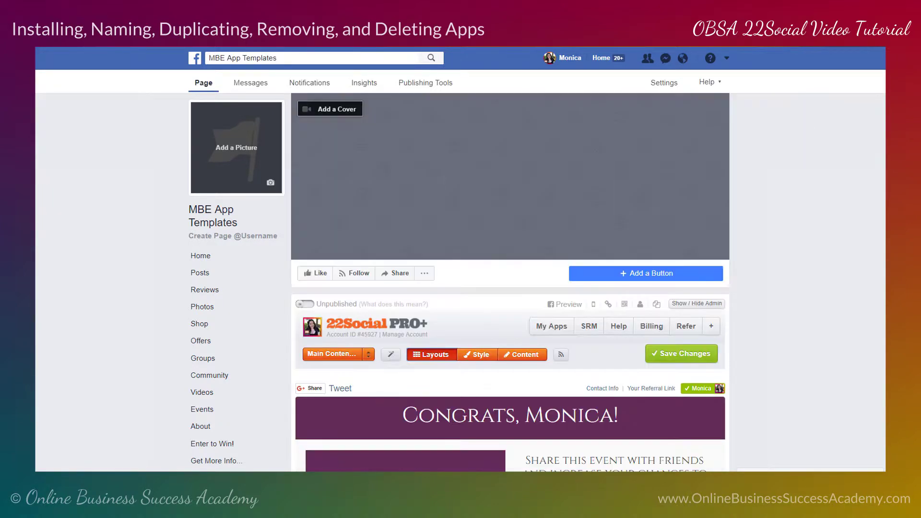
scroll(511, 288, "down", 10)
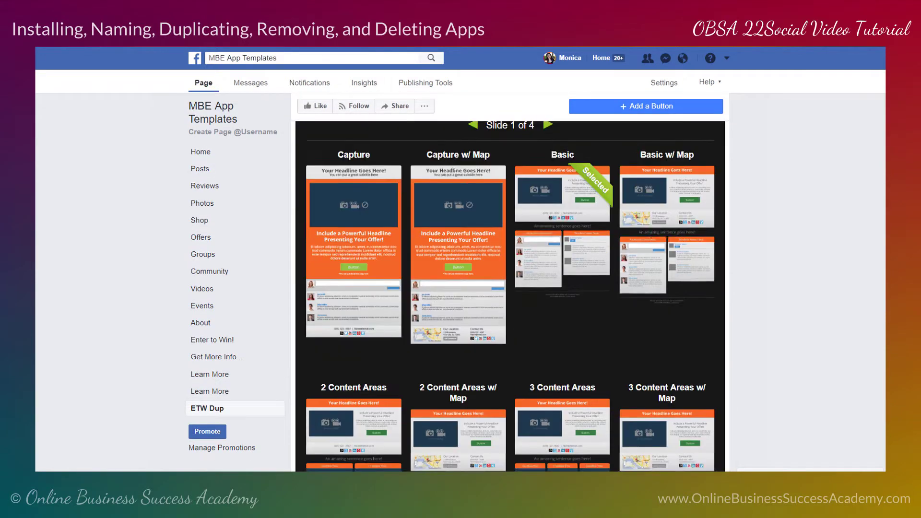
scroll(510, 288, "up", 3)
scroll(510, 288, "up", 9)
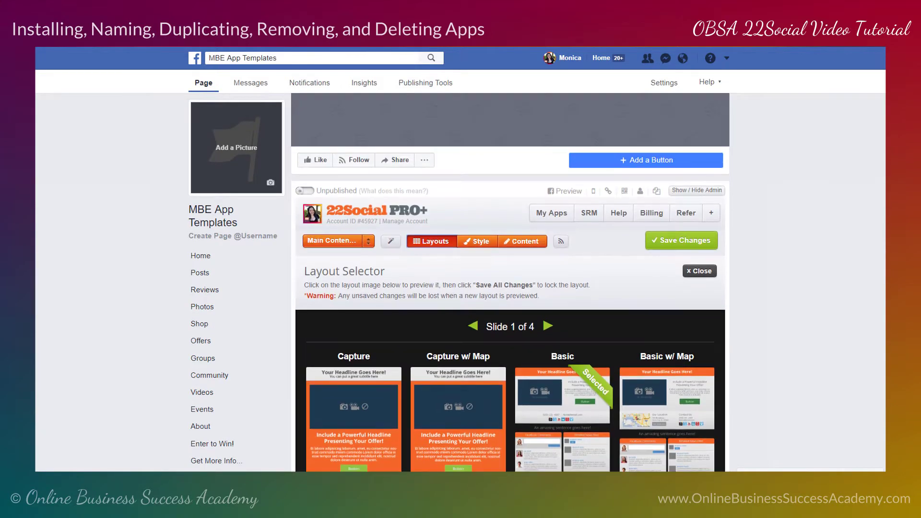
left_click(547, 326)
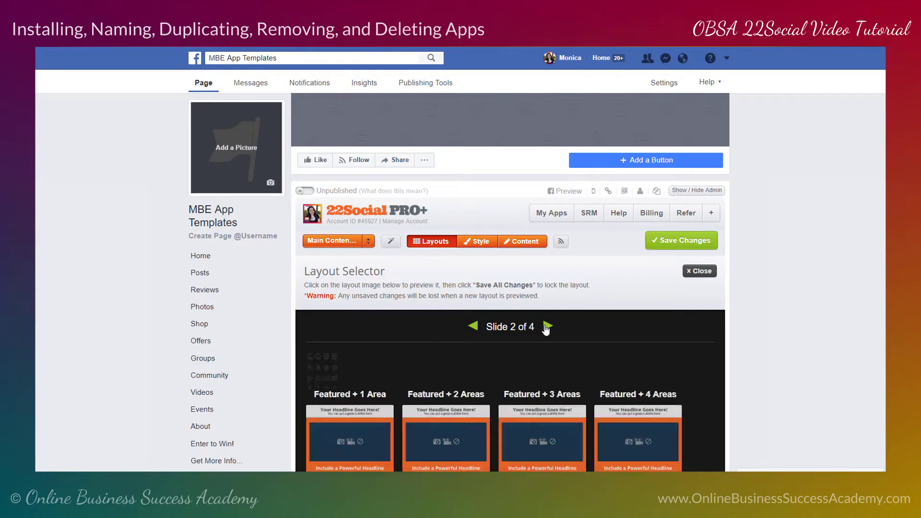
left_click(547, 326)
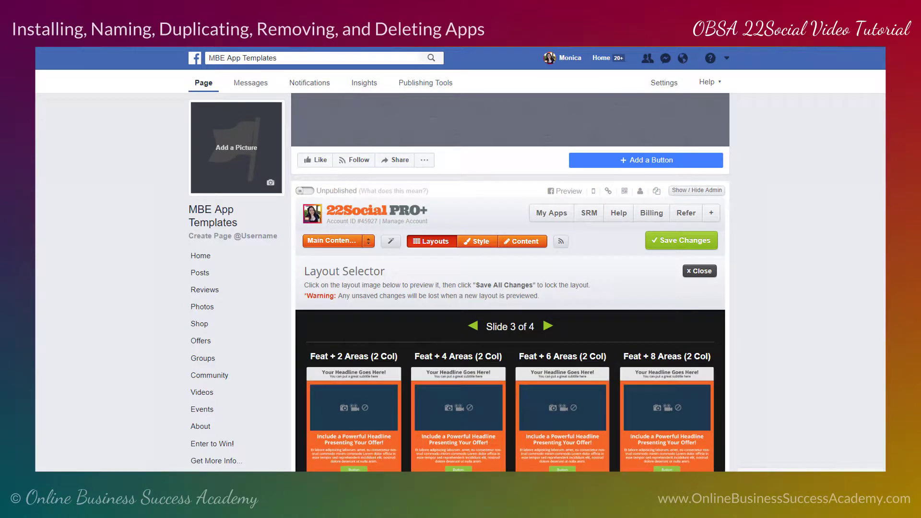
scroll(510, 288, "down", 8)
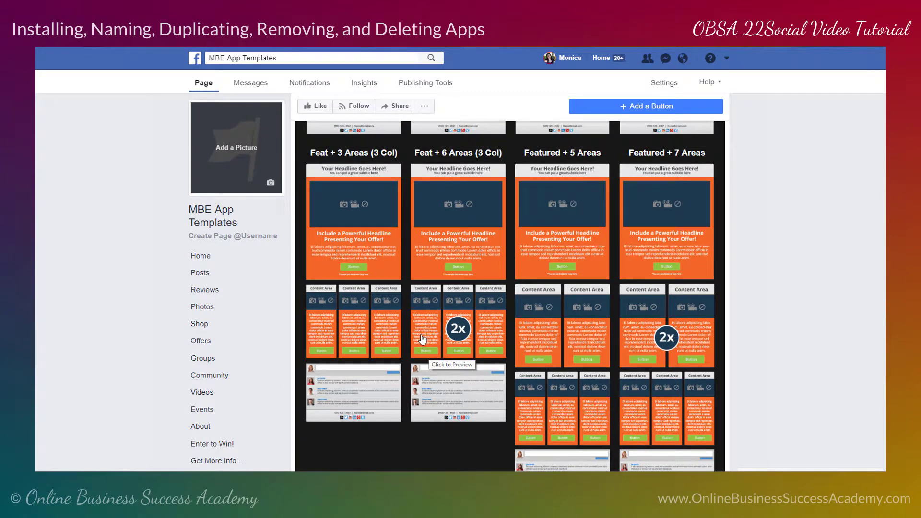
left_click(446, 199)
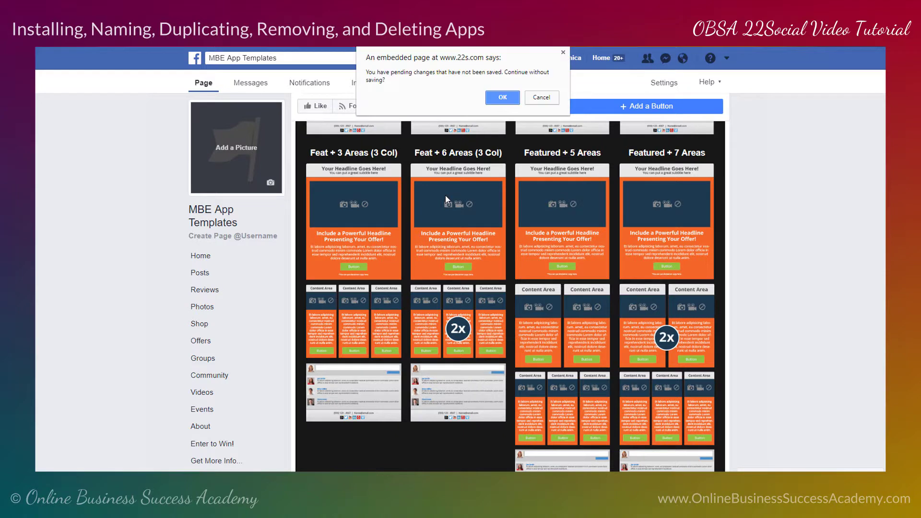
left_click(503, 98)
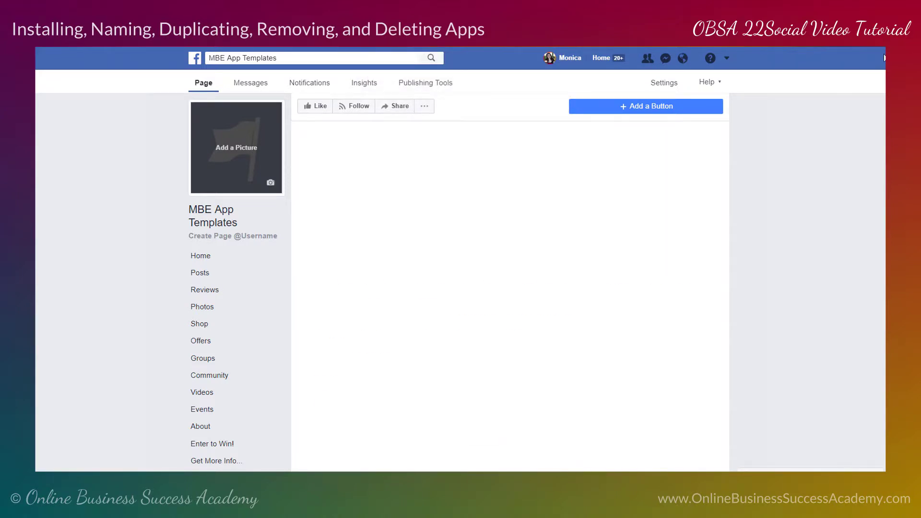
Examine how the ETW Dup app's content is arranged in the previewed layout, from the header down to the content areas
scroll(510, 296, "up", 8)
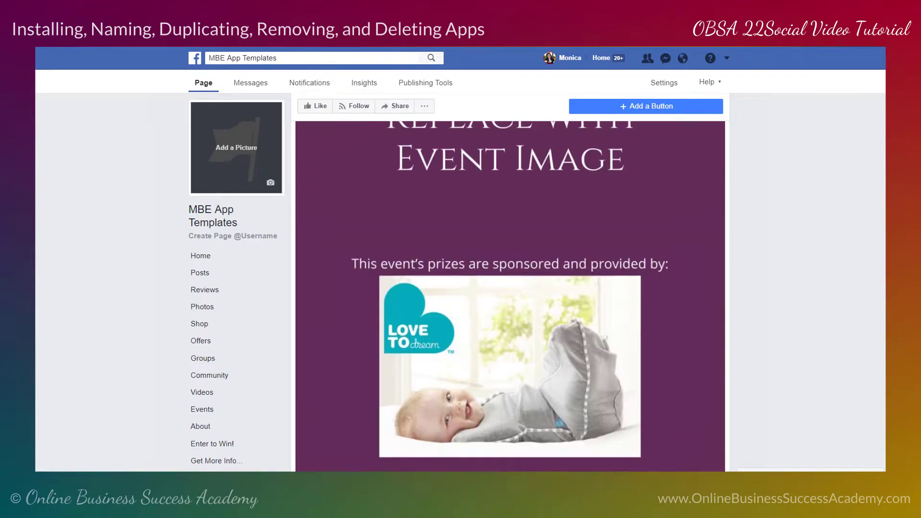
scroll(510, 296, "down", 4)
scroll(510, 296, "down", 15)
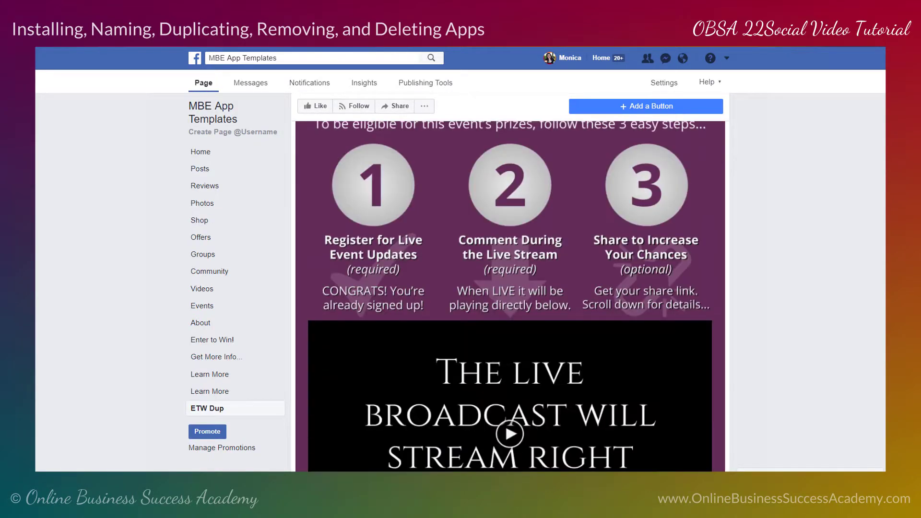
scroll(511, 296, "down", 4)
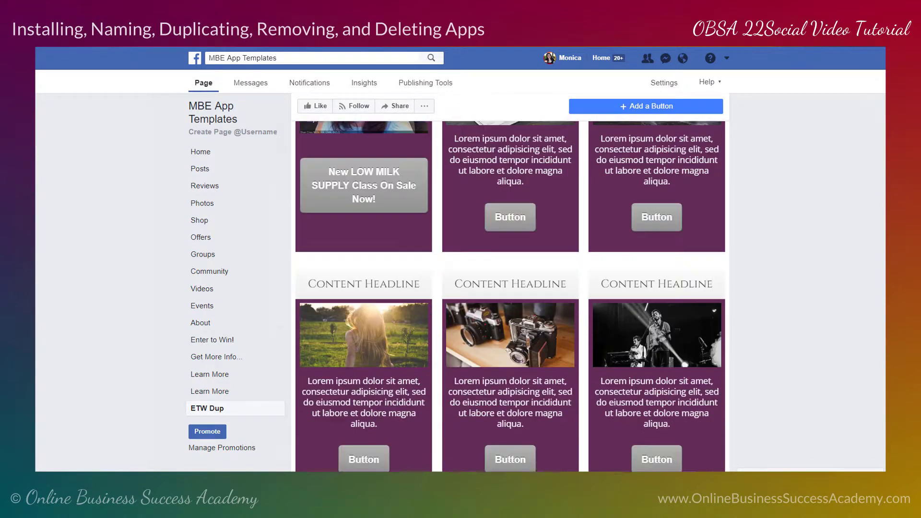
scroll(510, 297, "up", 8)
scroll(510, 296, "down", 5)
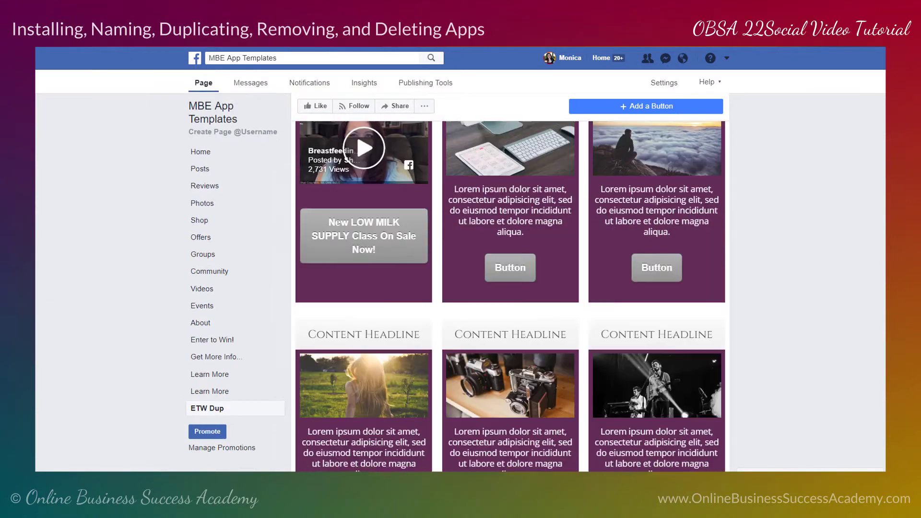
scroll(510, 296, "up", 9)
scroll(510, 296, "up", 9)
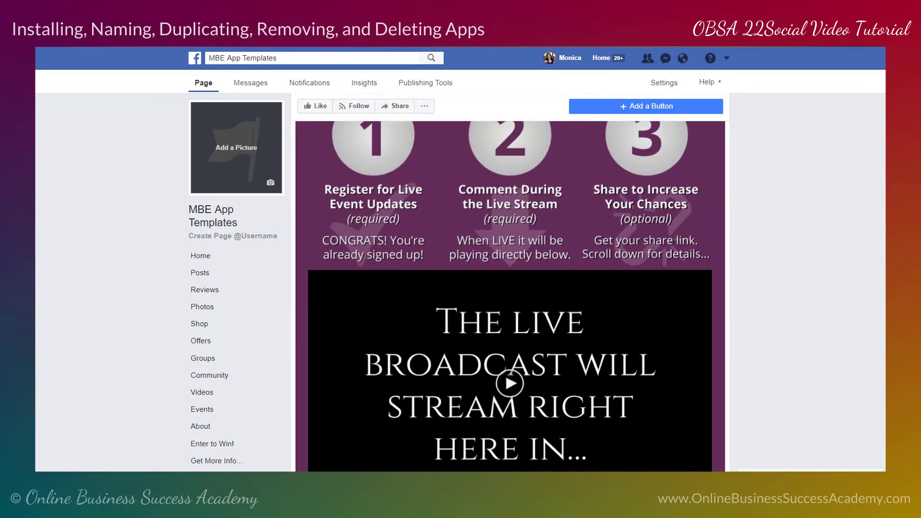
scroll(511, 296, "up", 8)
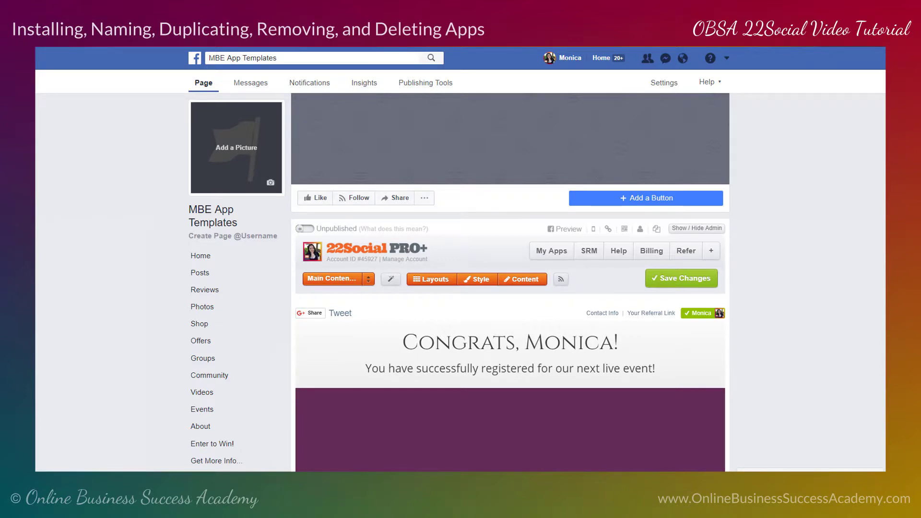
scroll(510, 336, "down", 10)
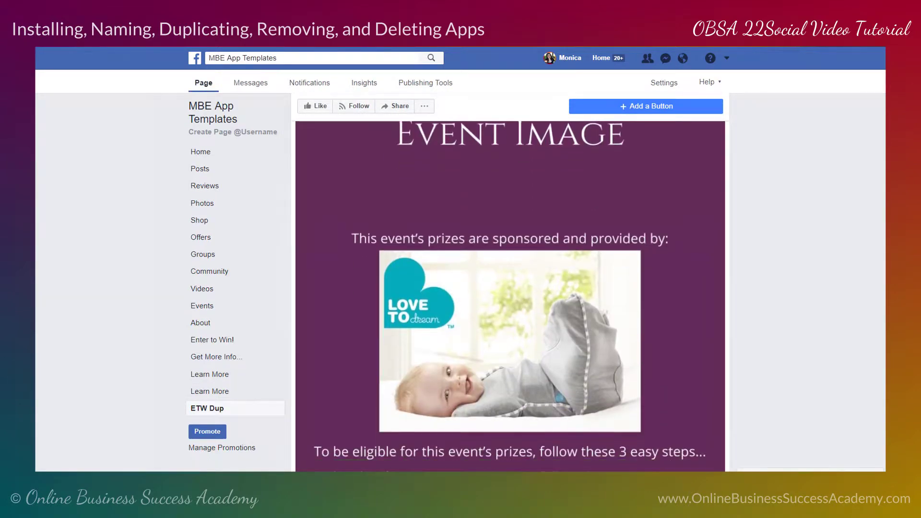
scroll(510, 312, "down", 1)
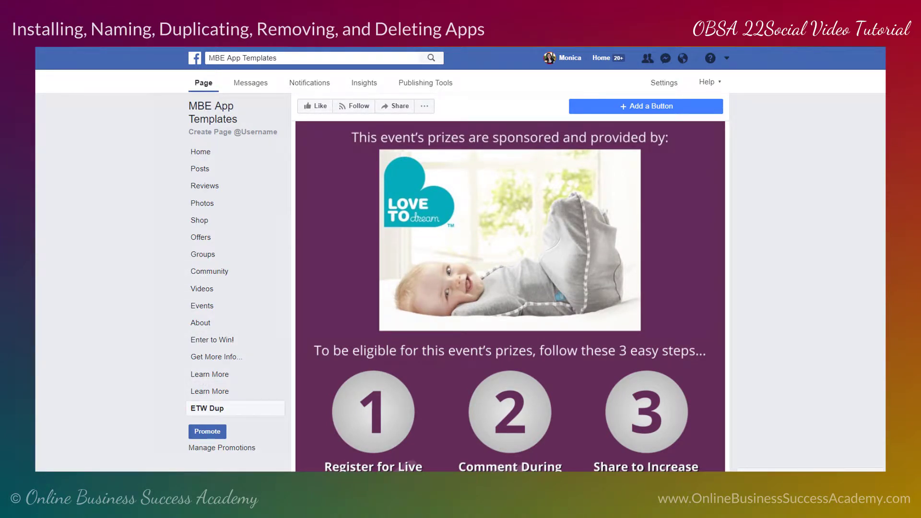
scroll(510, 288, "up", 10)
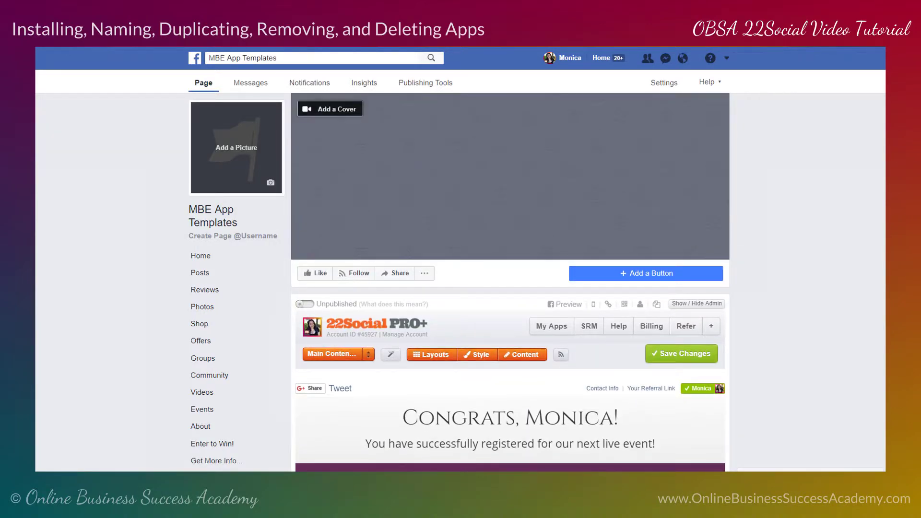
Open the Facebook page's Edit Page settings, look through the tab list, and view and close the Photos tab's settings
left_click(664, 82)
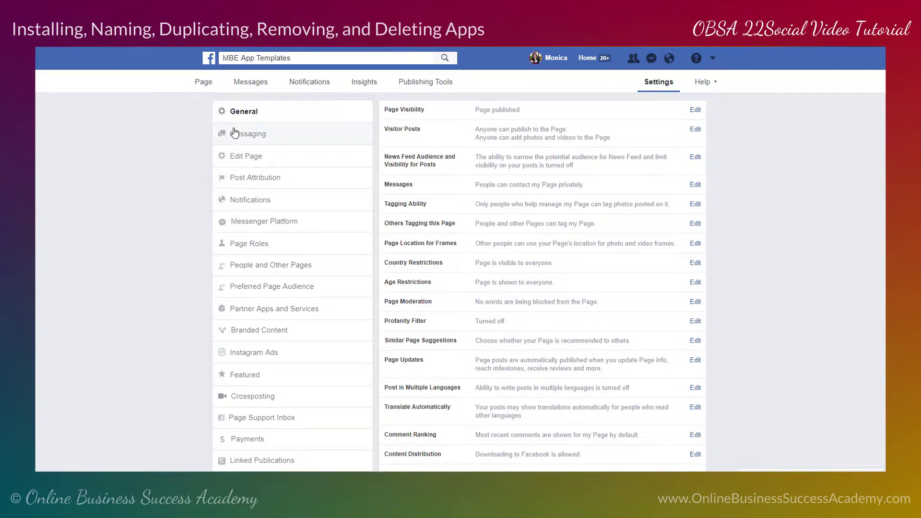
left_click(246, 158)
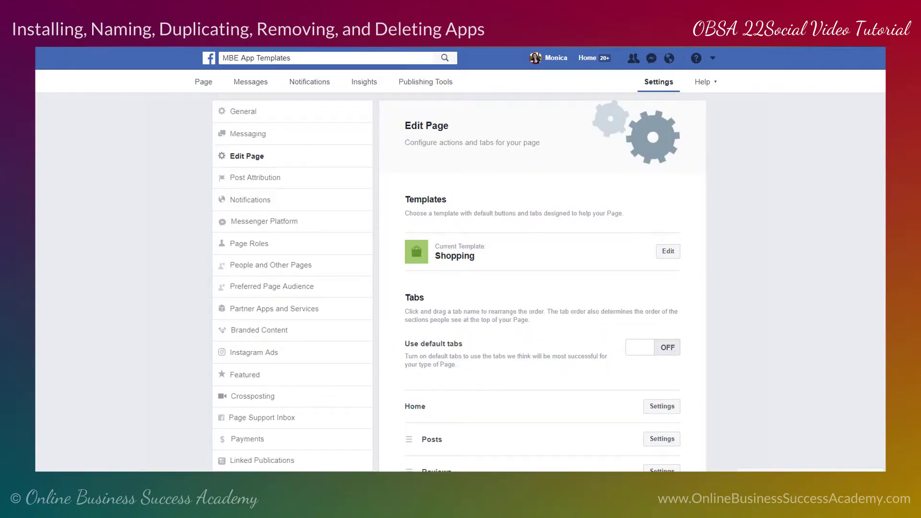
scroll(459, 281, "down", 4)
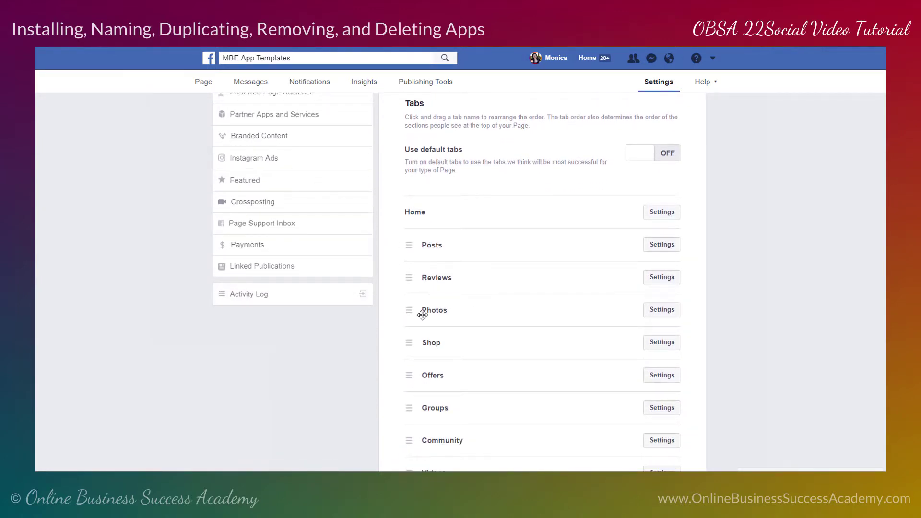
scroll(880, 236, "down", 2)
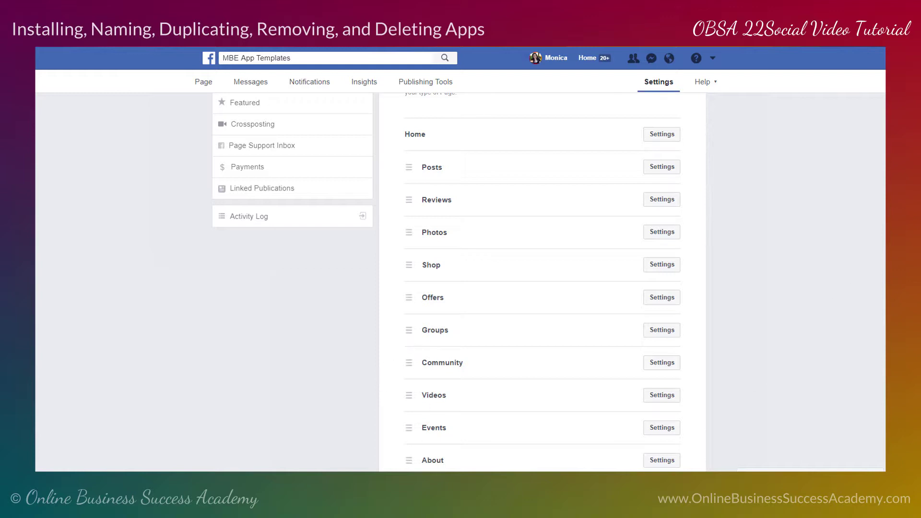
scroll(447, 282, "down", 3)
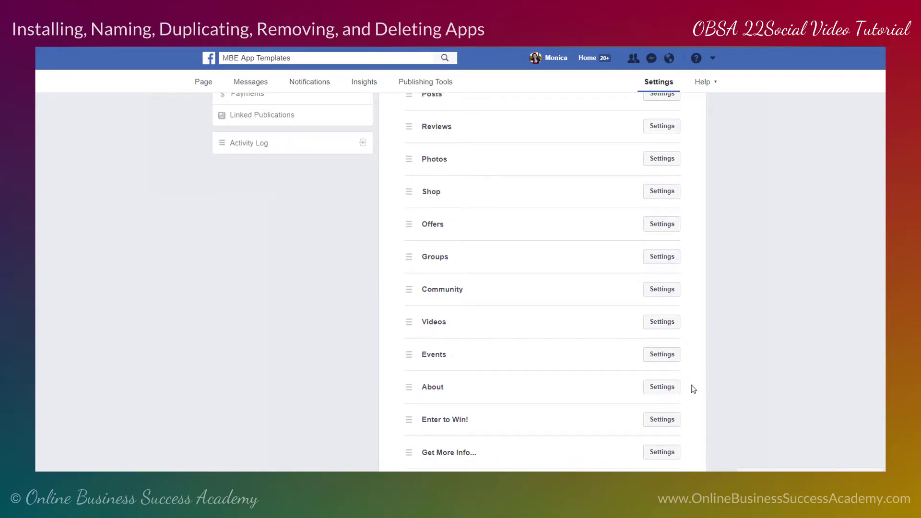
left_click(667, 159)
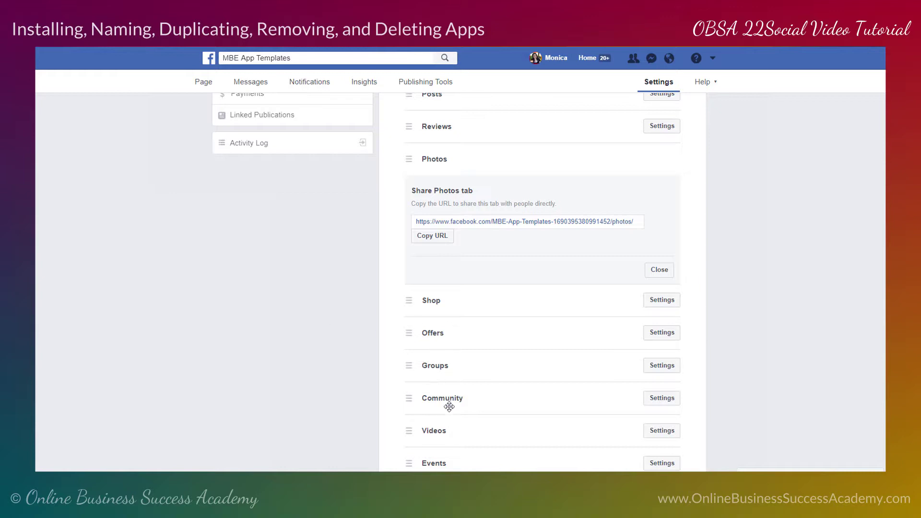
left_click(658, 270)
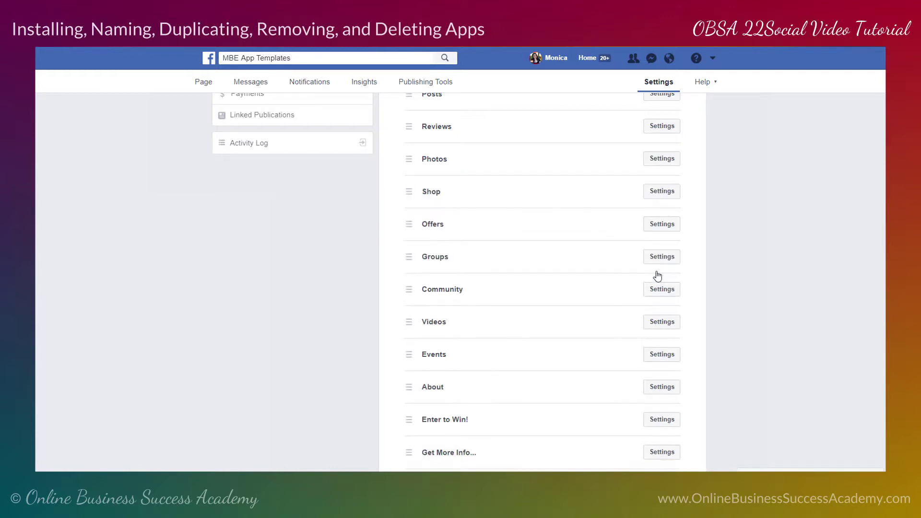
Turn off the Offers tab so it is hidden from the page, and save the setting
left_click(667, 224)
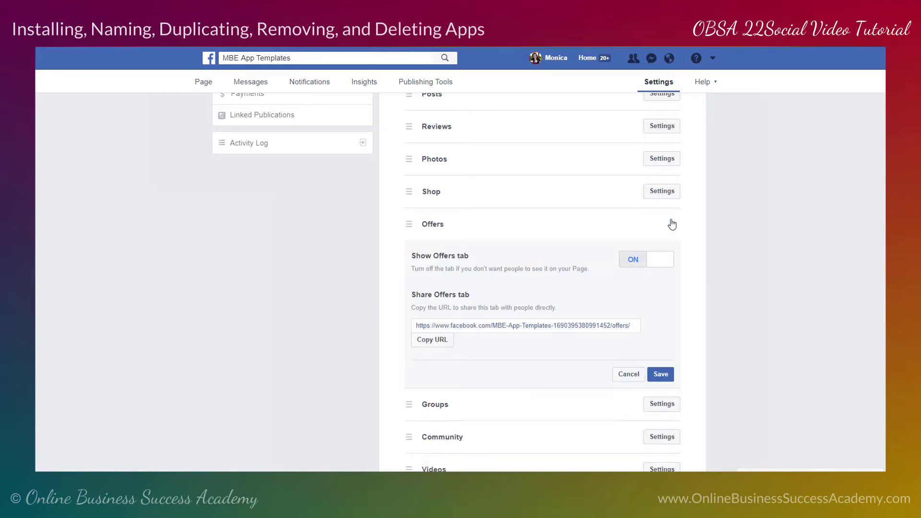
left_click(661, 261)
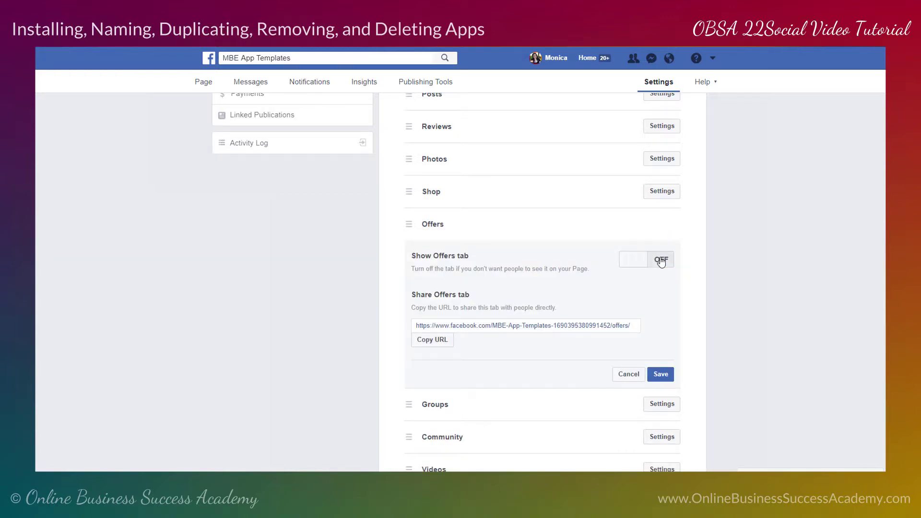
left_click(665, 375)
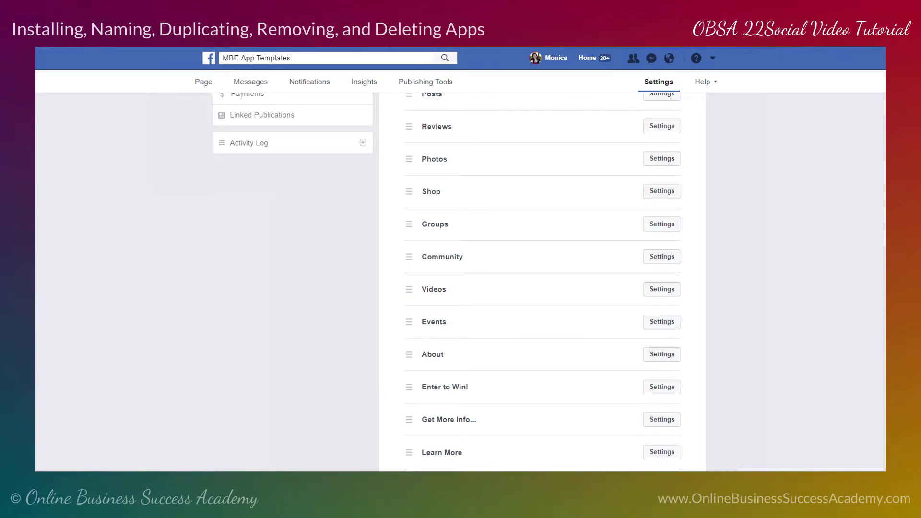
Add the Offers tab back to the page from the list of available tabs and close the list
scroll(510, 350, "down", 3)
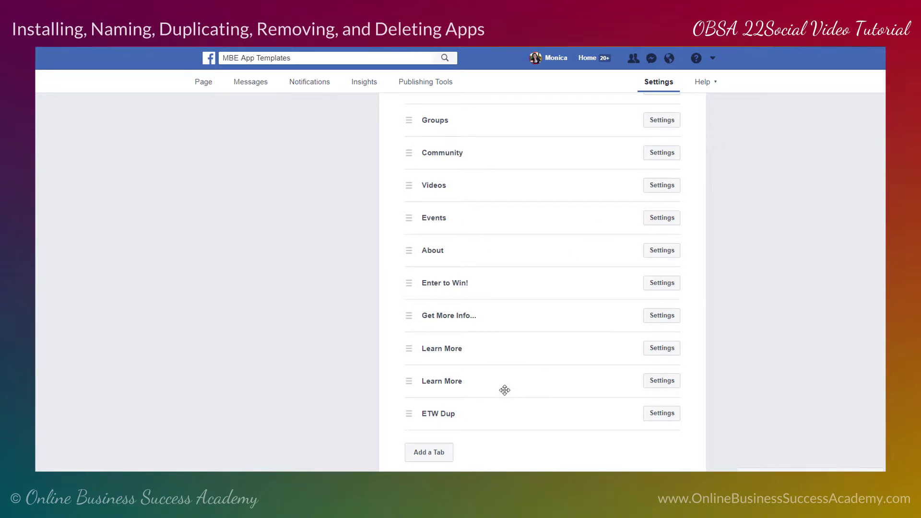
left_click(439, 450)
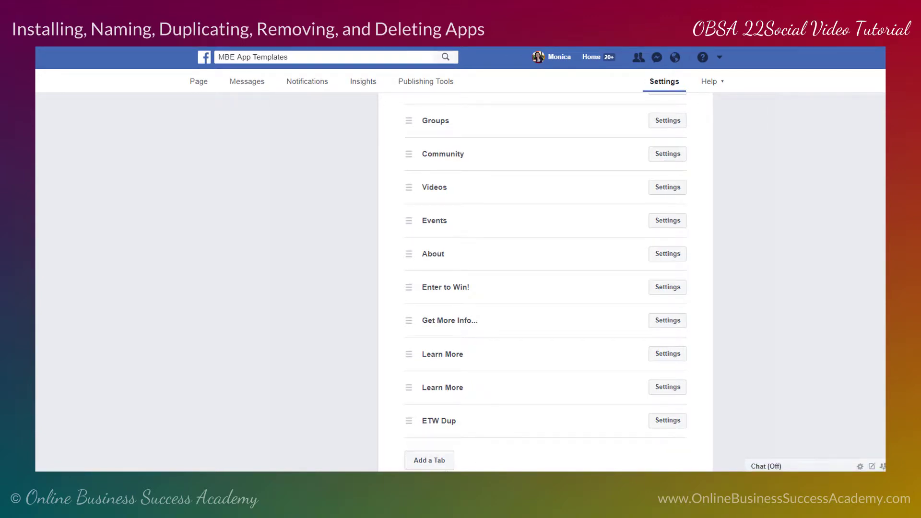
scroll(545, 282, "down", 1)
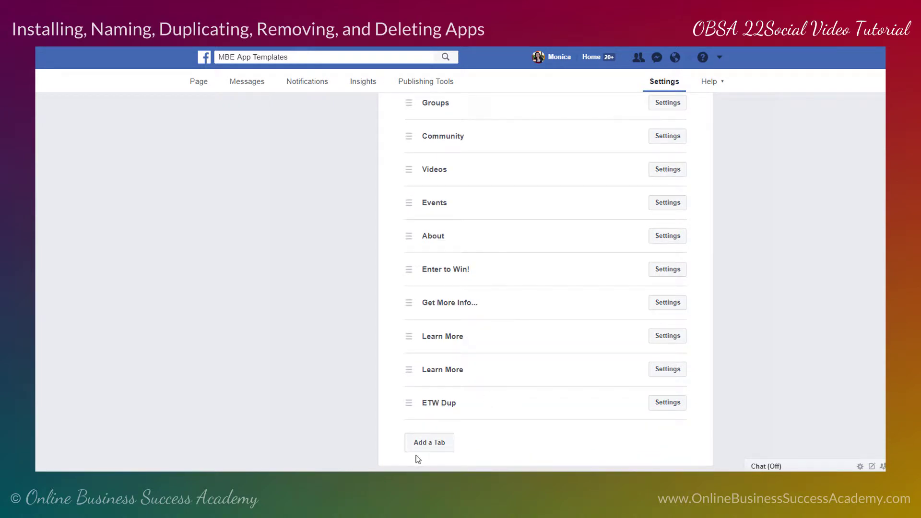
left_click(428, 444)
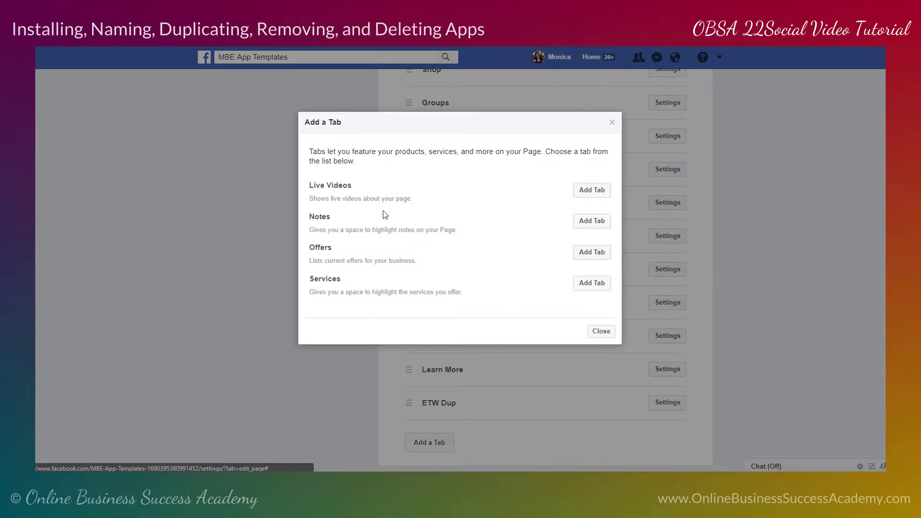
left_click(591, 253)
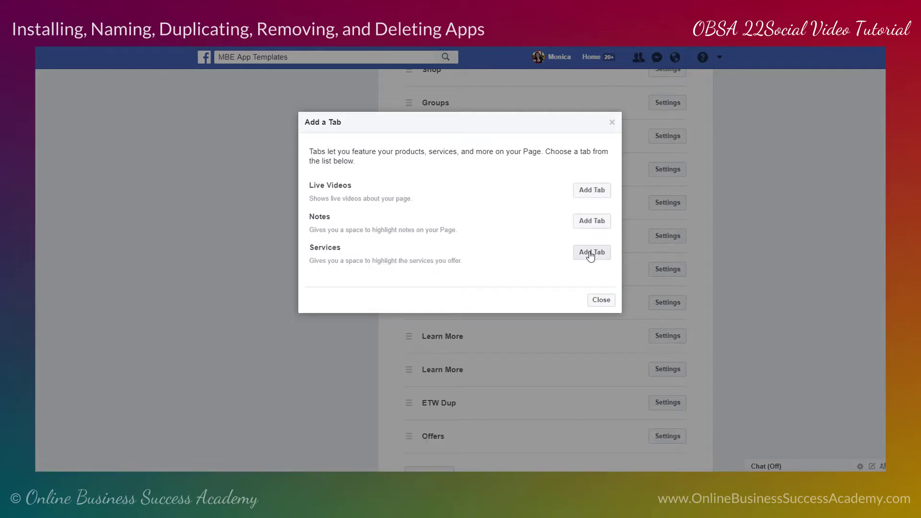
left_click(602, 302)
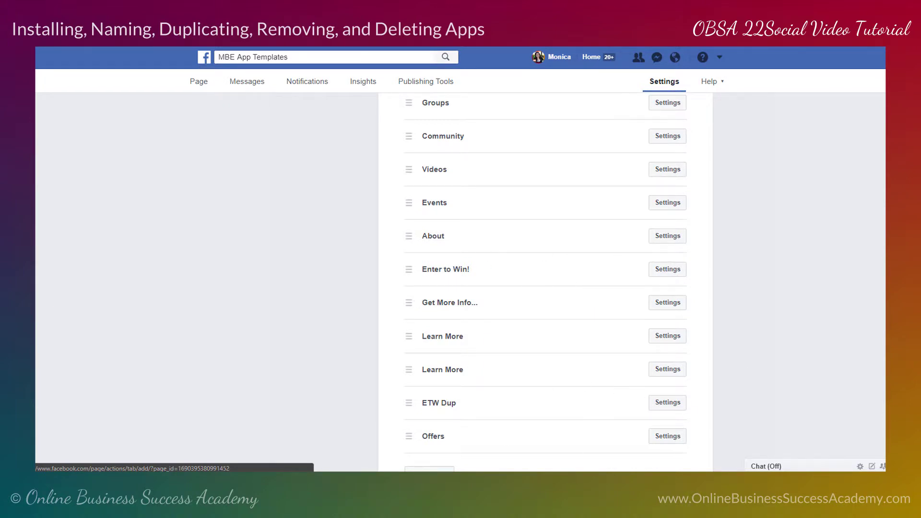
View the ETW Dup tab's visibility and sharing settings and close them without making changes
scroll(546, 278, "down", 1)
left_click(662, 370)
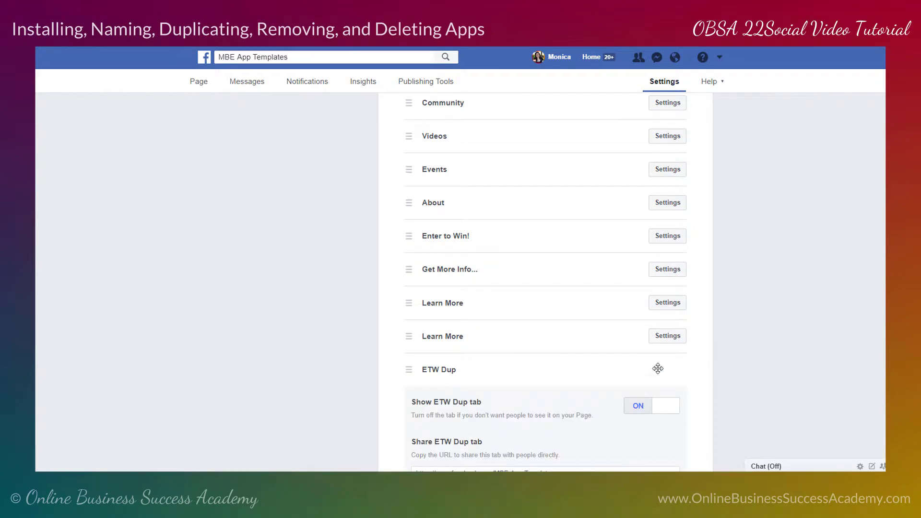
scroll(546, 282, "down", 5)
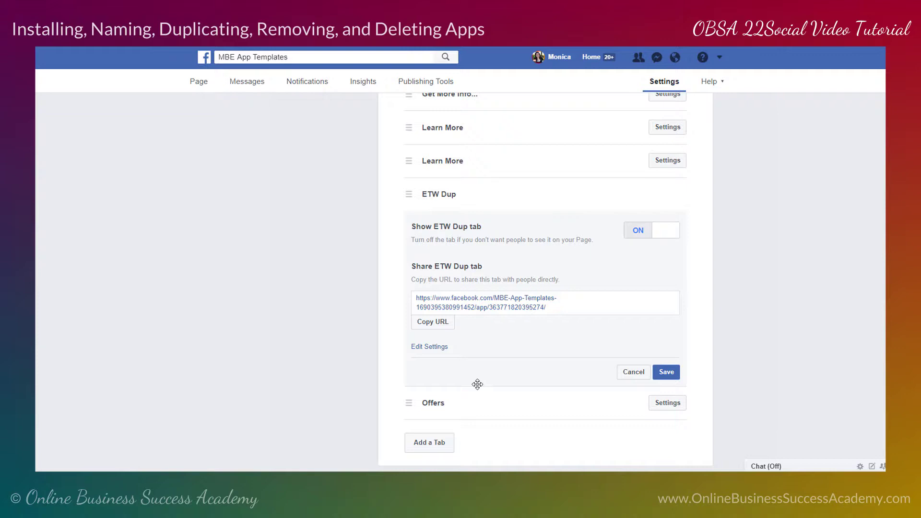
left_click(634, 373)
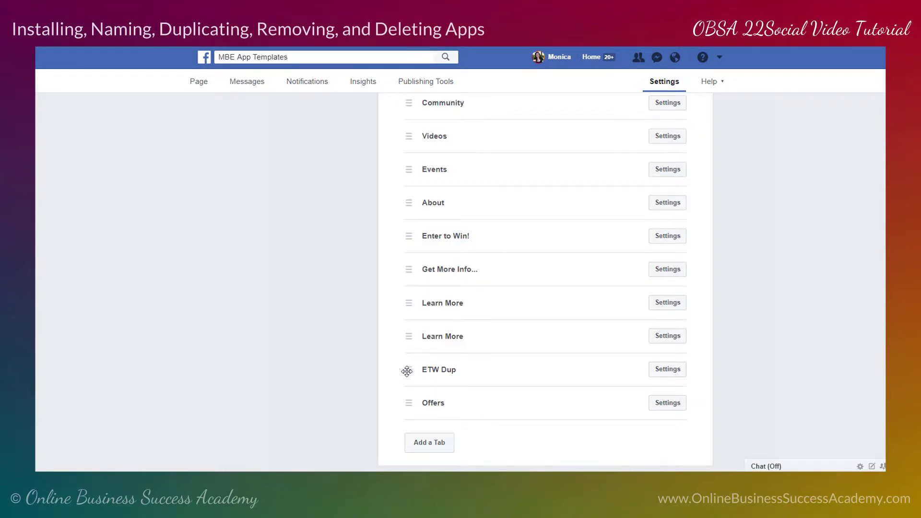
Move the ETW Dup tab directly below About, and view the full tab list on the Facebook page
left_click_drag(409, 371, 407, 242)
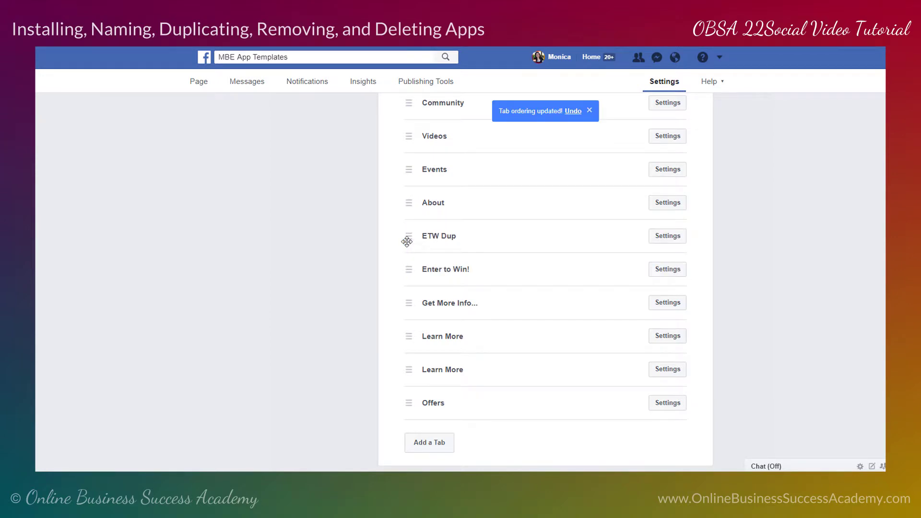
left_click(199, 82)
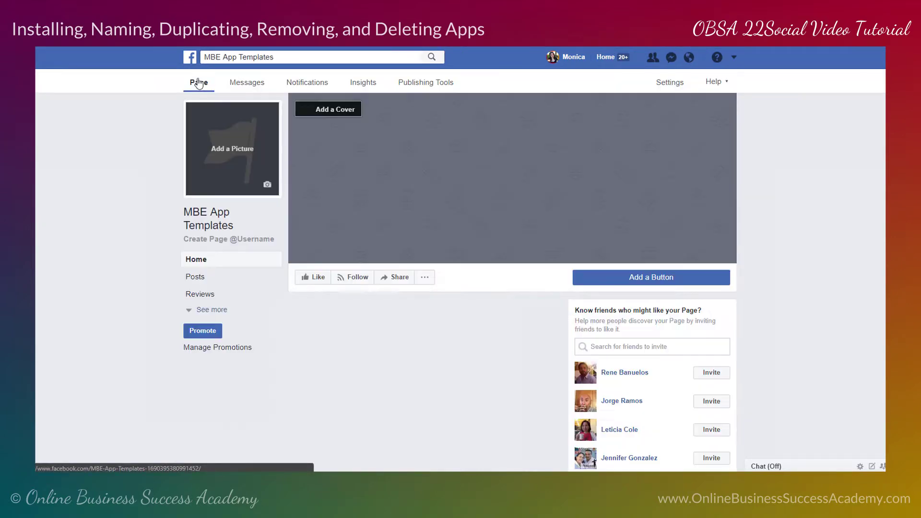
left_click(219, 309)
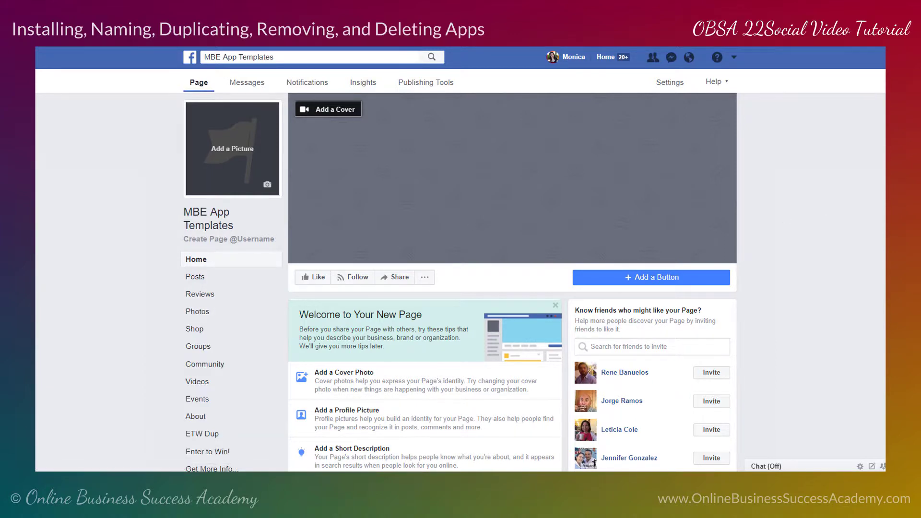
scroll(216, 268, "down", 2)
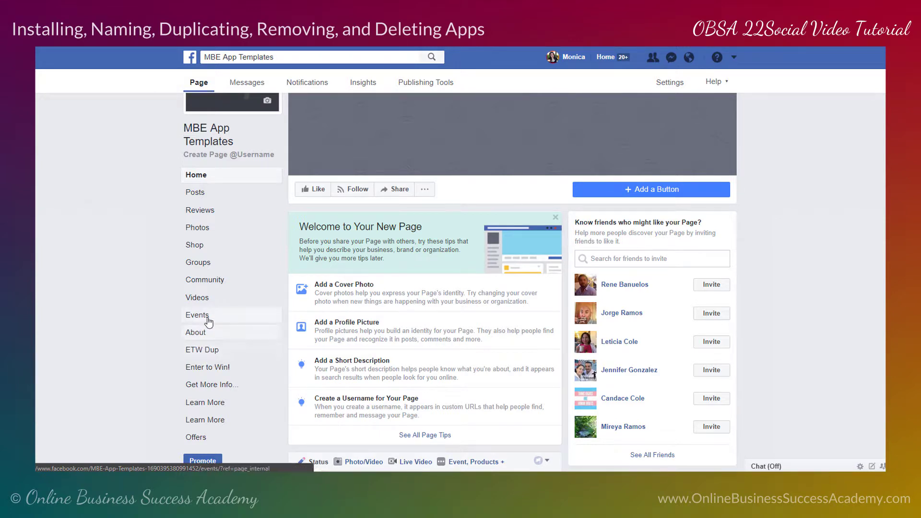
Open the ETW Dup app, switch it to published and back to unpublished, acknowledging each saved change
left_click(202, 351)
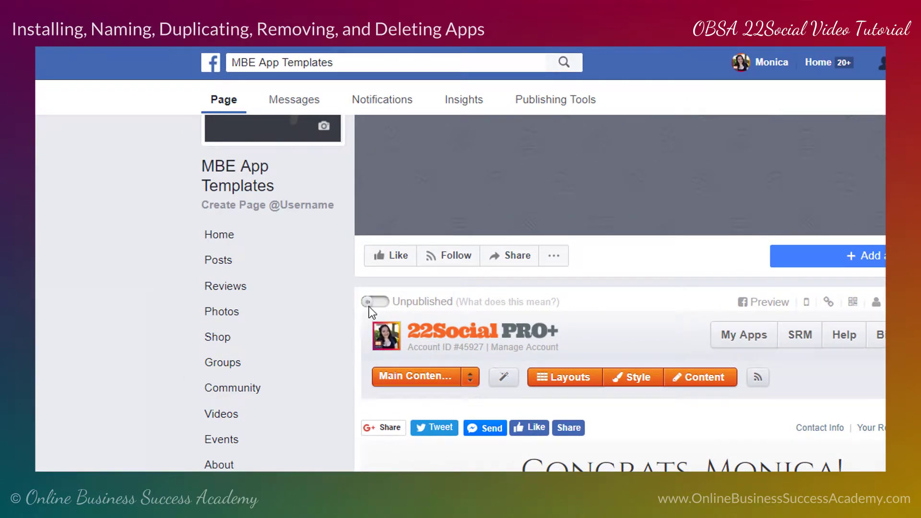
left_click(319, 239)
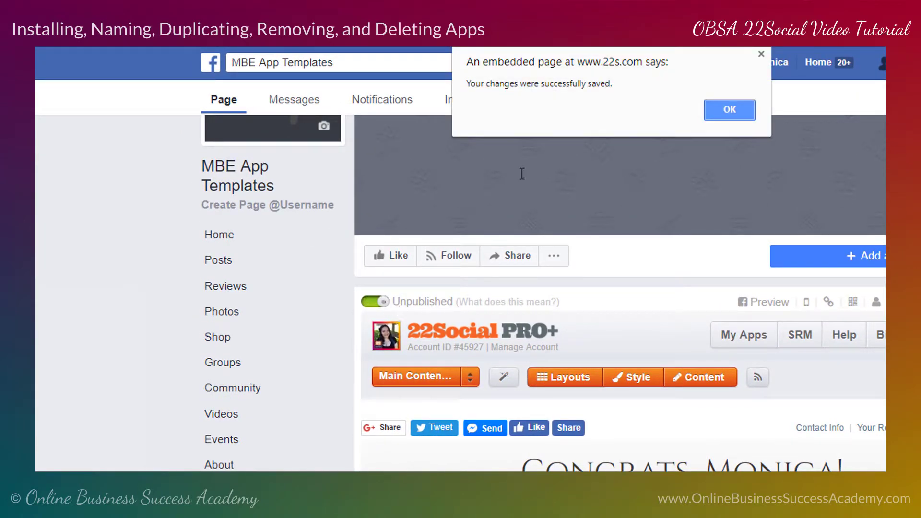
left_click(733, 108)
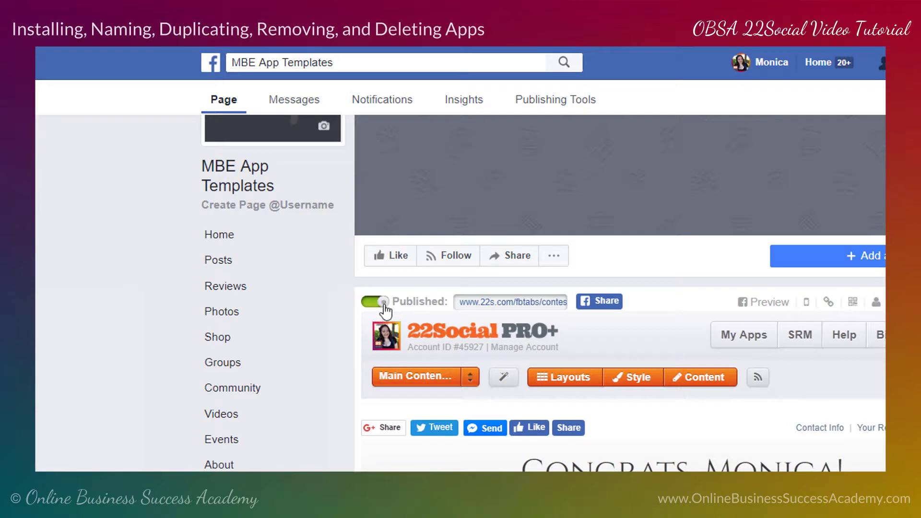
left_click(365, 302)
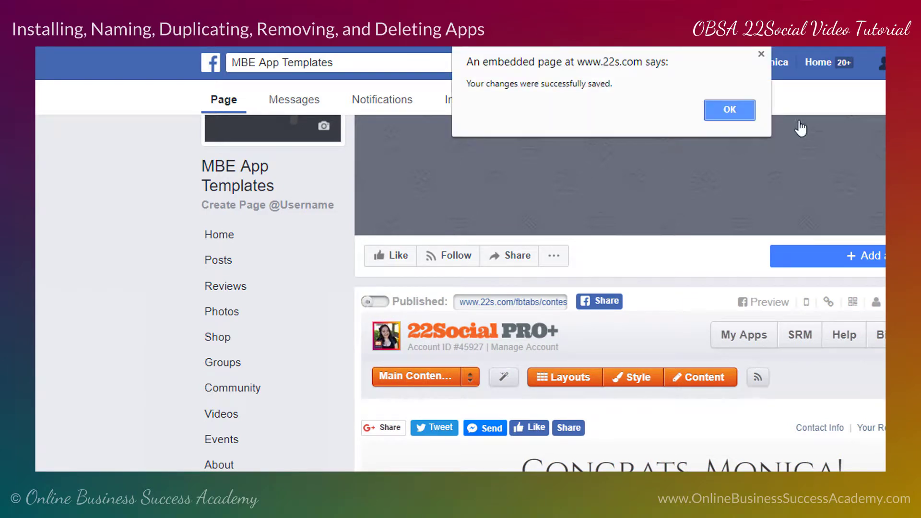
left_click(740, 109)
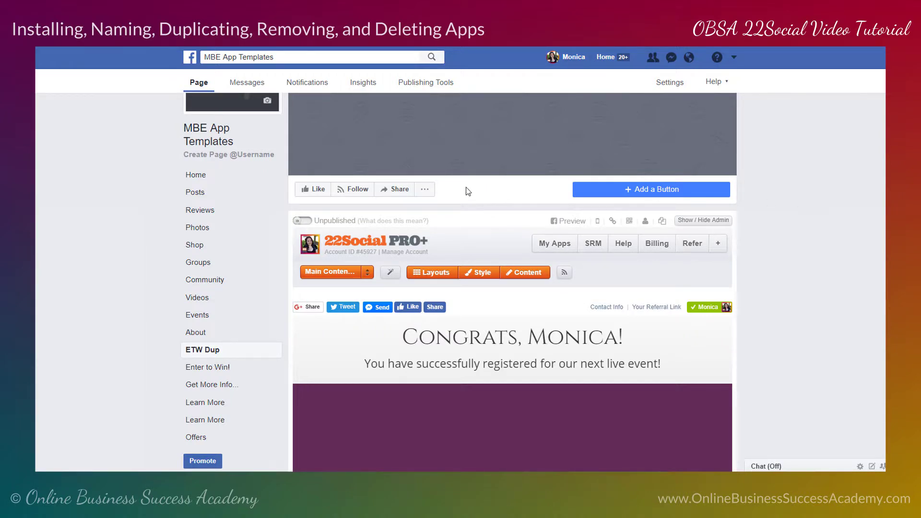
Open the ETW Dup tab in an incognito window and check the ETW Dup, Get More Info and Enter to Win! tabs as a visitor
scroll(417, 189, "up", 2)
scroll(513, 288, "up", 2)
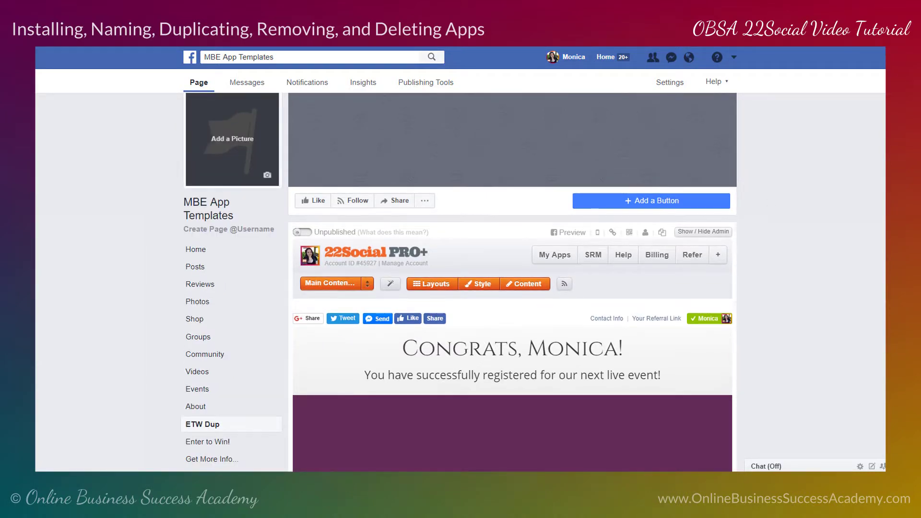
scroll(513, 288, "down", 1)
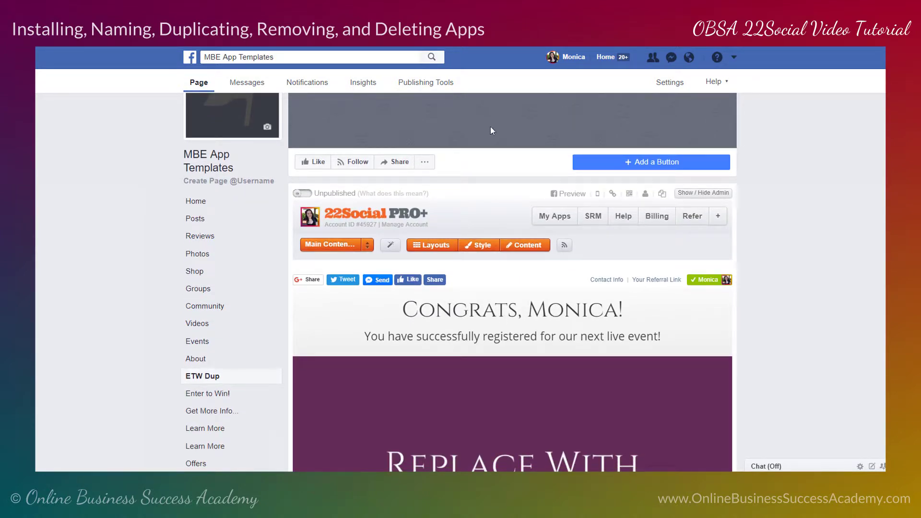
scroll(365, 192, "down", 1)
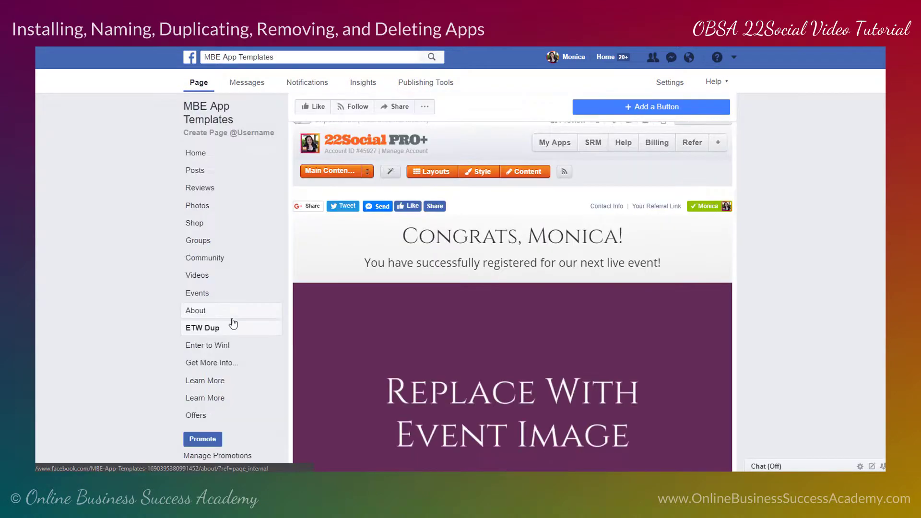
right_click(197, 335)
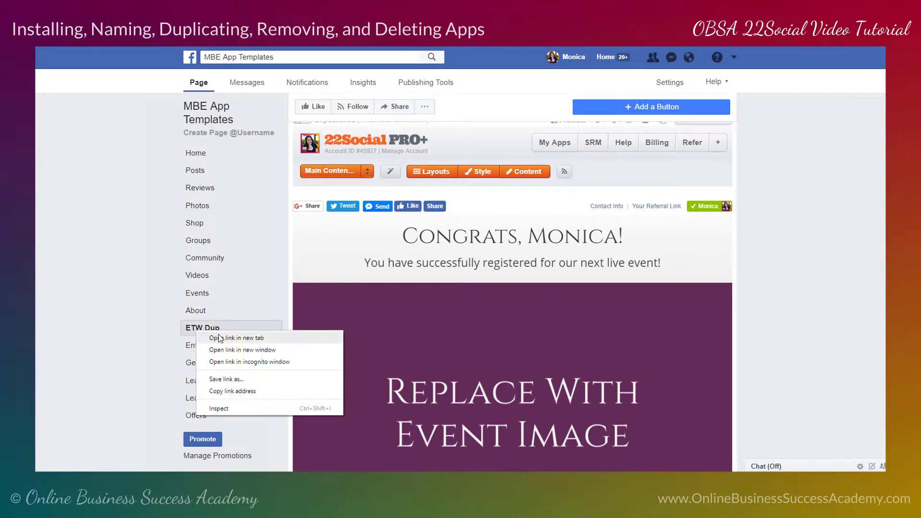
left_click(240, 363)
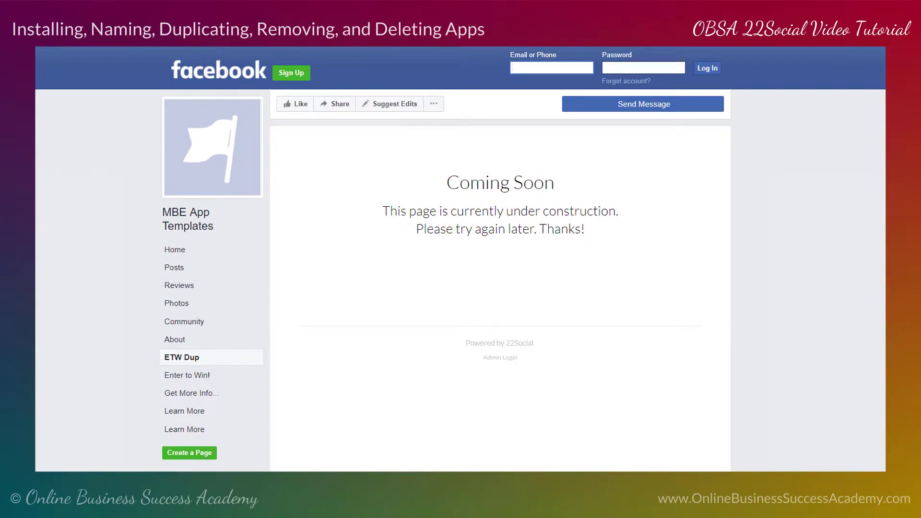
scroll(499, 288, "down", 1)
scroll(499, 288, "up", 1)
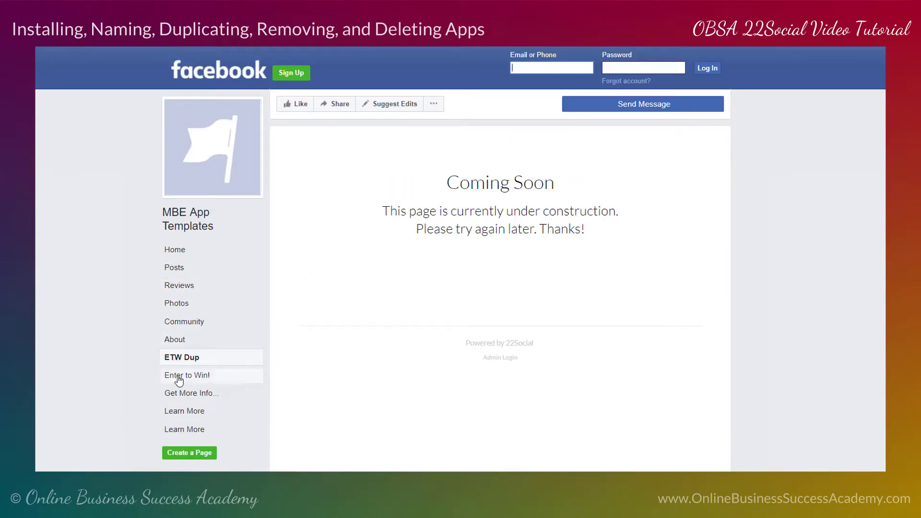
left_click(179, 396)
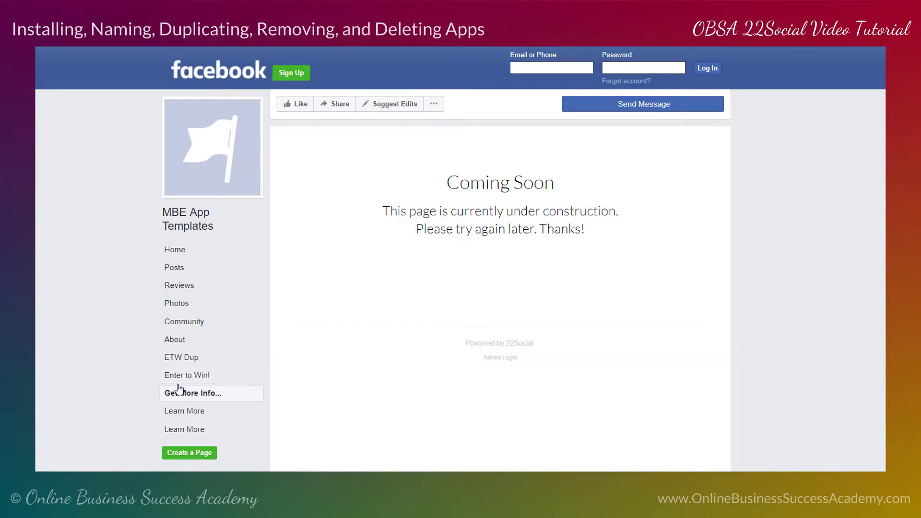
left_click(179, 380)
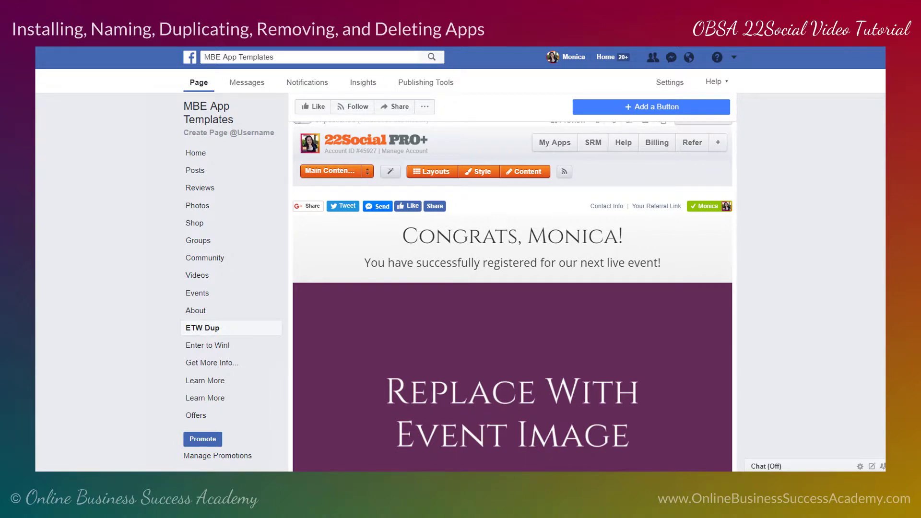
Turn off the ETW Dup tab in the page's Edit Page settings so it is hidden, and save the setting
scroll(513, 282, "up", 1)
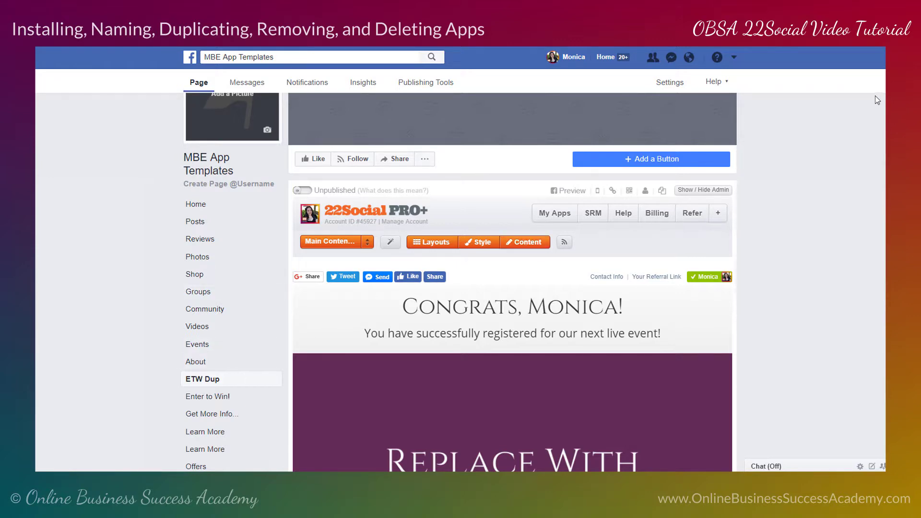
scroll(512, 282, "up", 1)
scroll(513, 282, "down", 1)
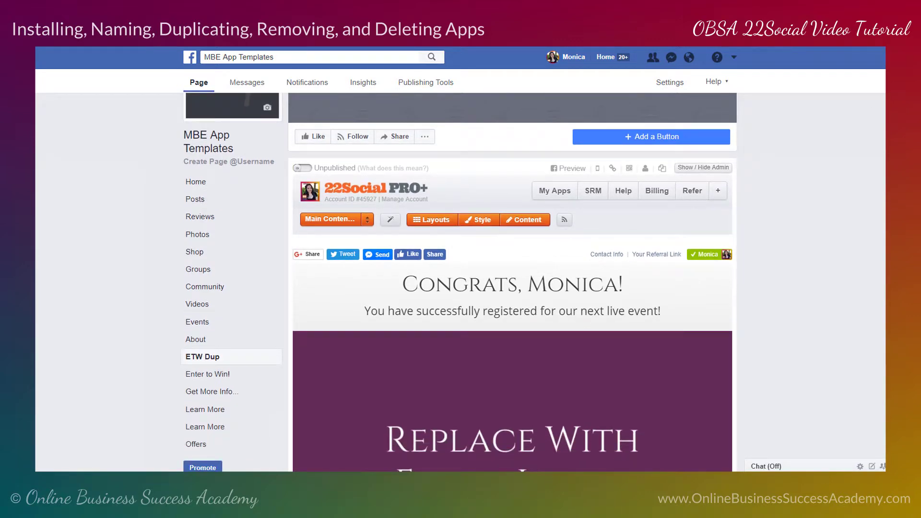
scroll(513, 282, "down", 1)
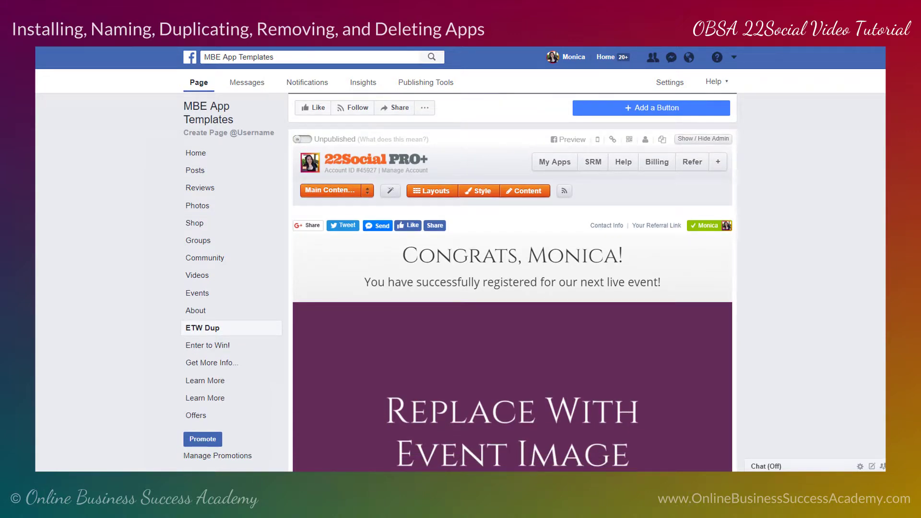
scroll(512, 283, "up", 5)
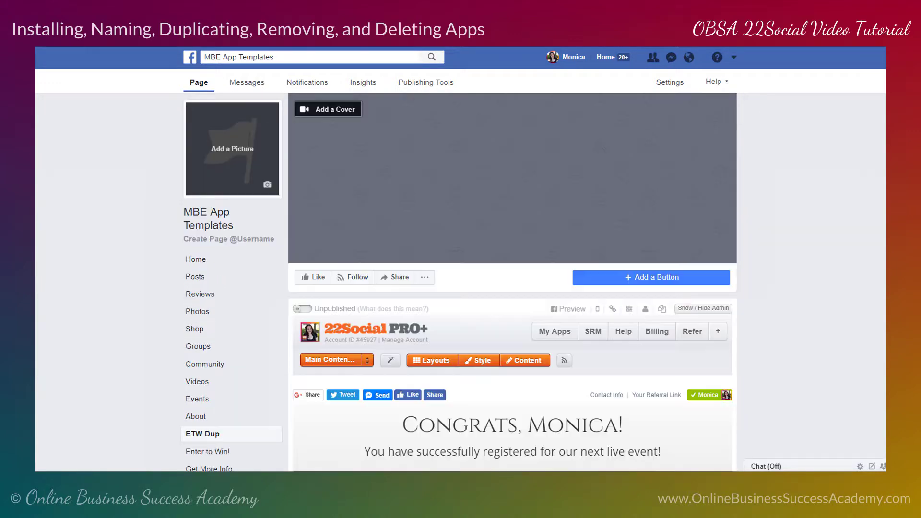
left_click(670, 83)
left_click(243, 158)
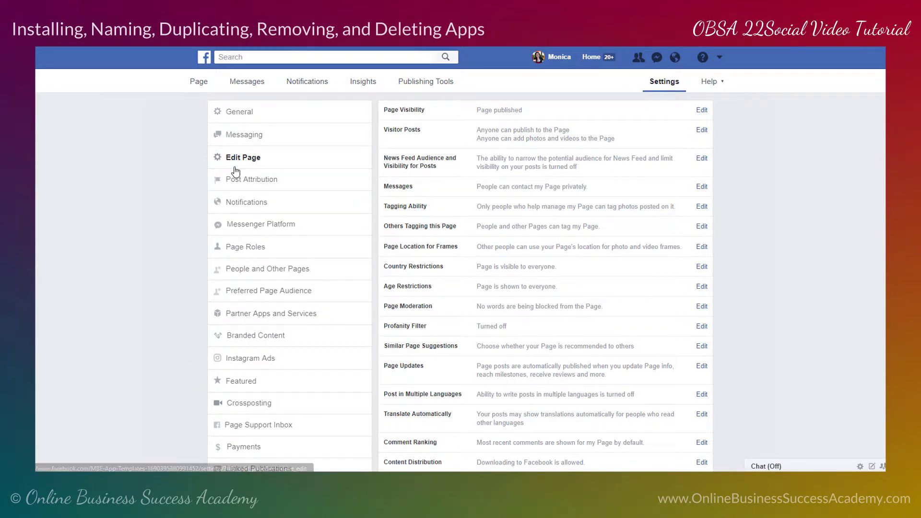
scroll(877, 320, "down", 8)
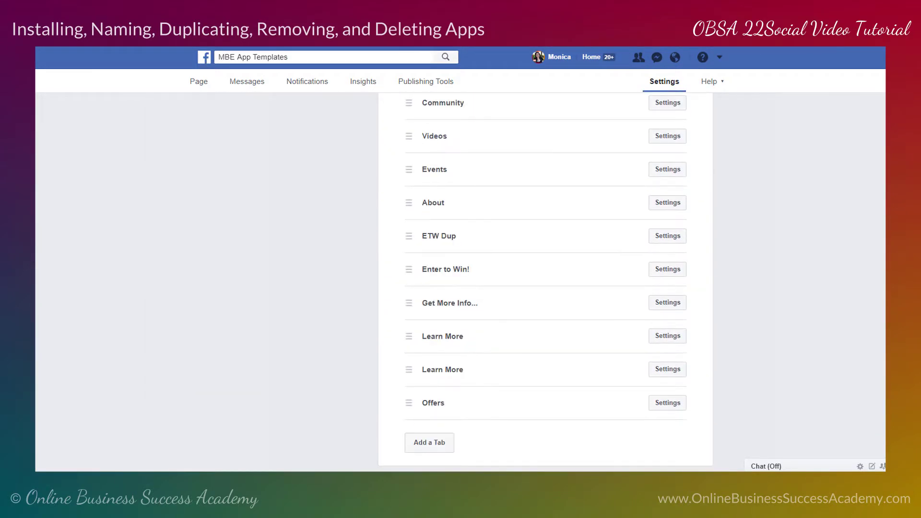
left_click(670, 245)
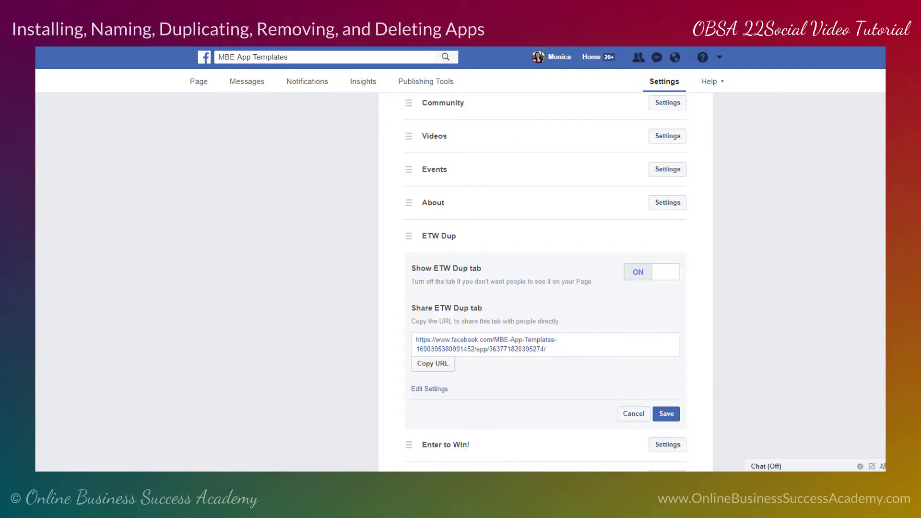
scroll(546, 283, "down", 2)
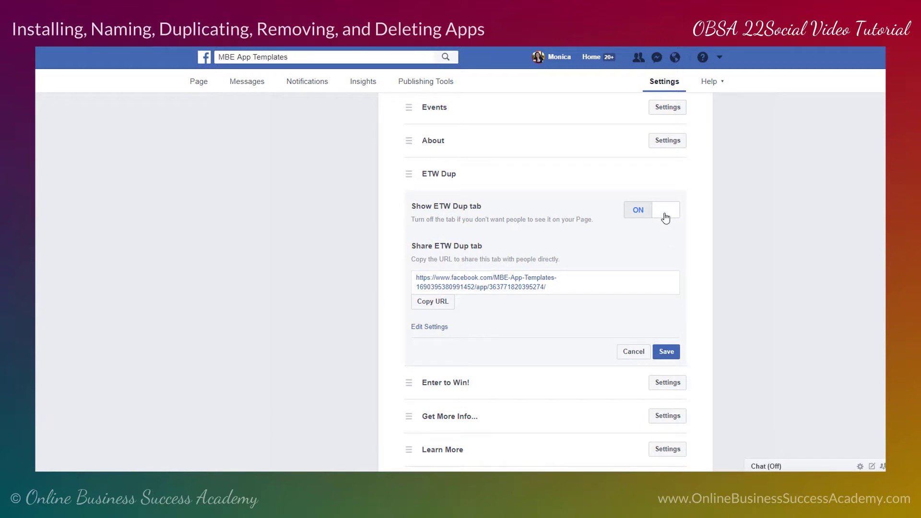
left_click(666, 211)
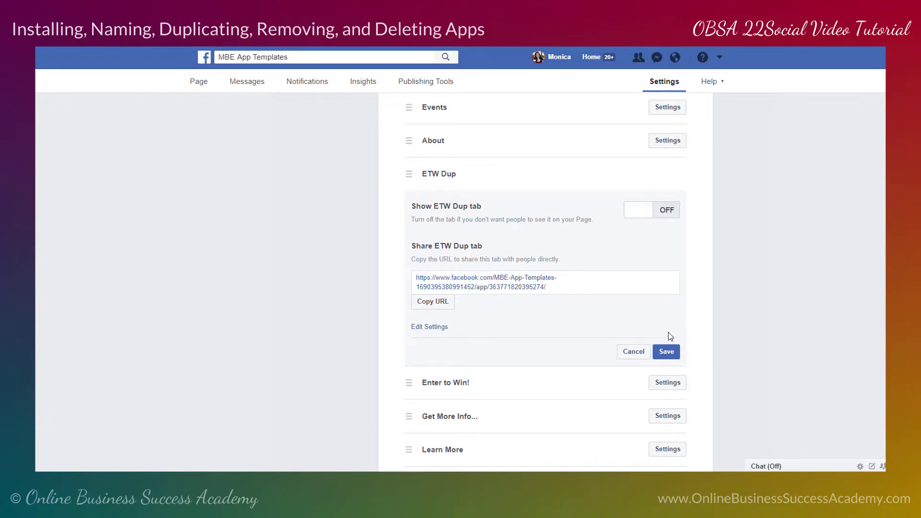
left_click(667, 352)
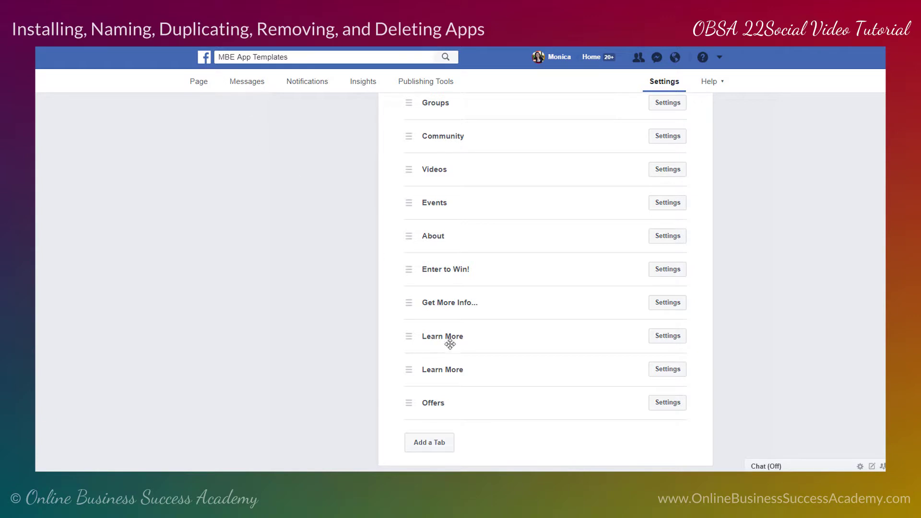
Check and close the list of tabs available to add, and review the full tab list on the Facebook page
left_click(433, 443)
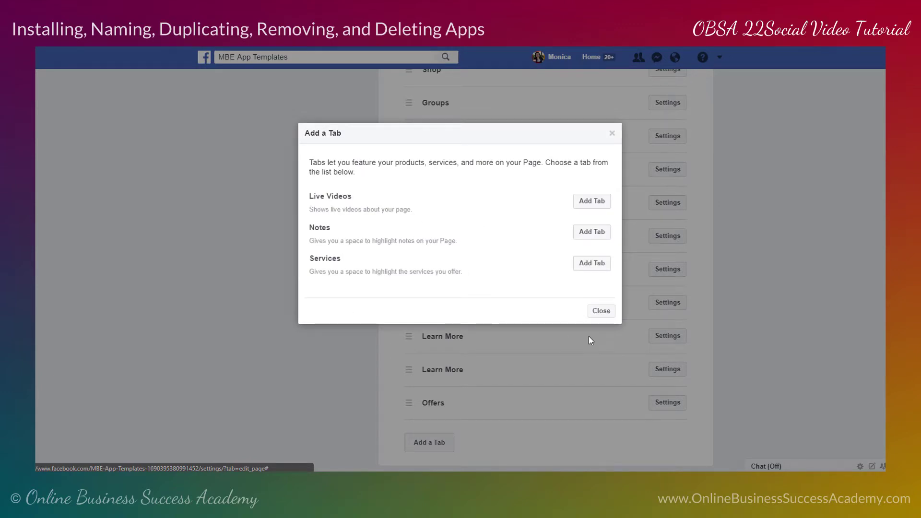
left_click(602, 312)
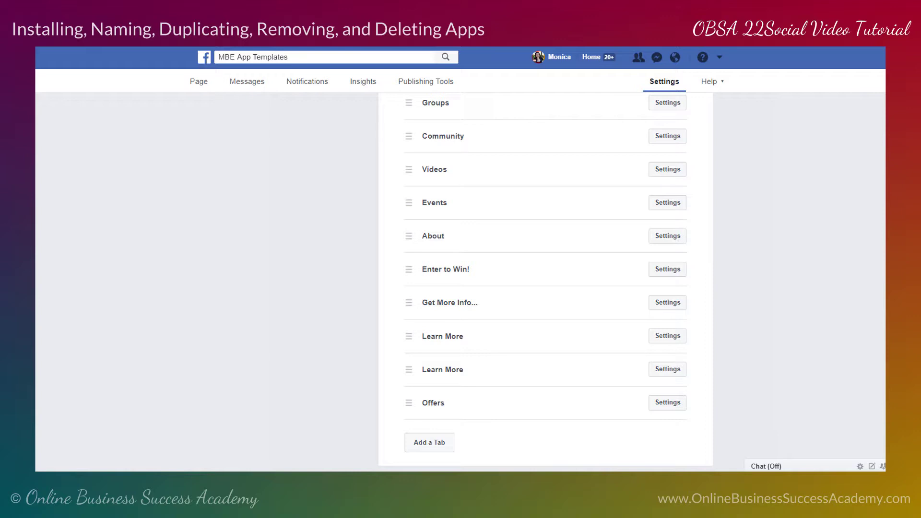
left_click(201, 84)
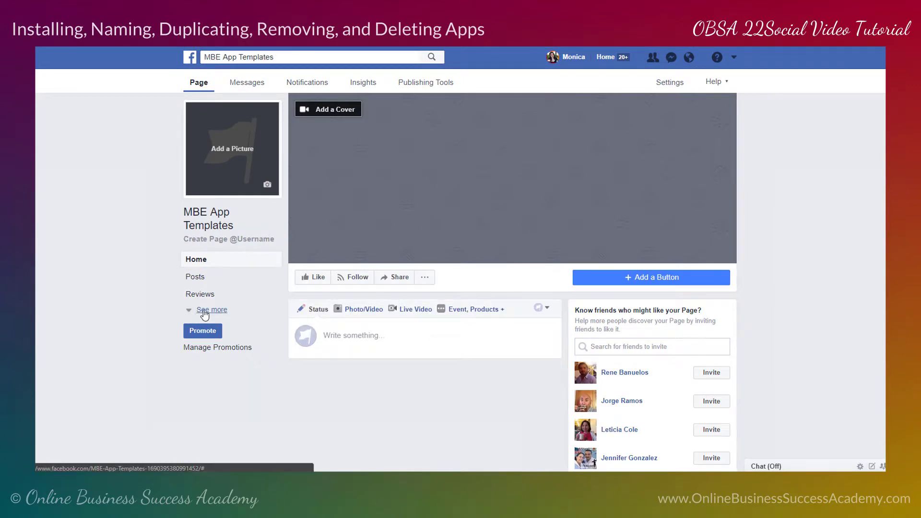
left_click(206, 311)
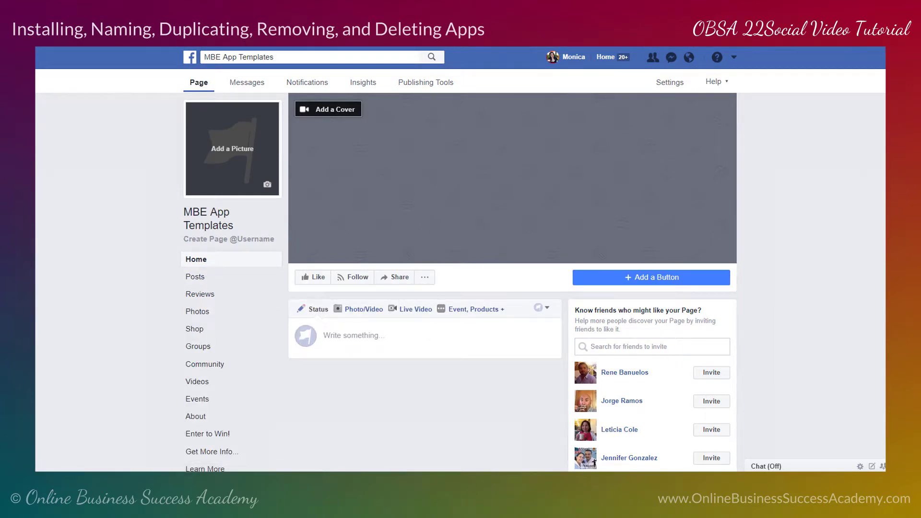
scroll(232, 165, "down", 2)
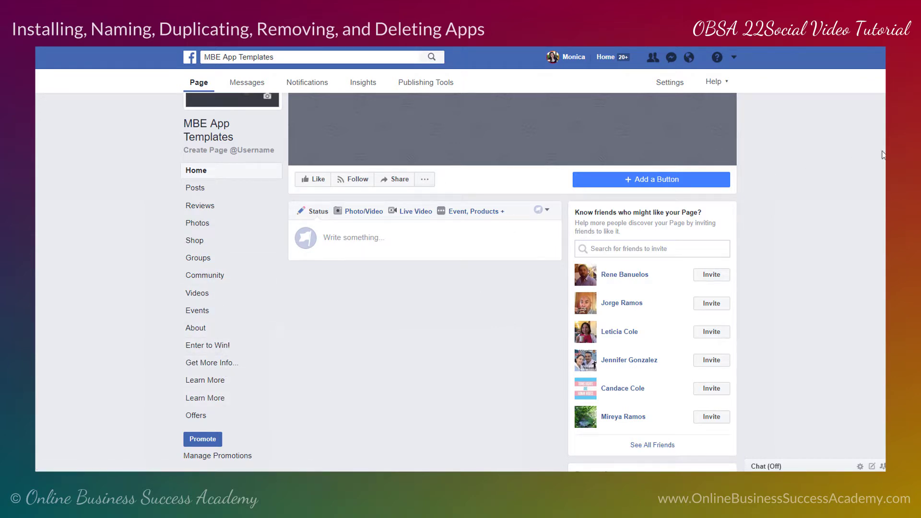
scroll(513, 282, "up", 2)
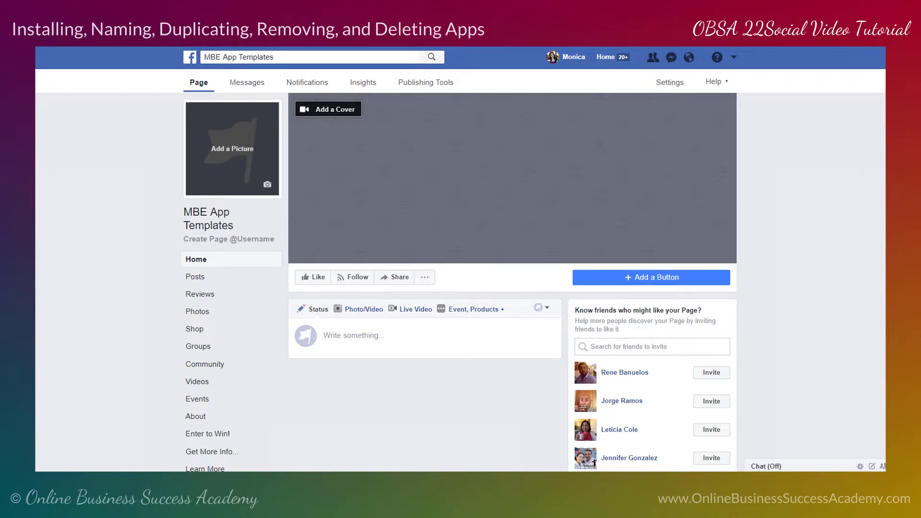
scroll(459, 282, "down", 1)
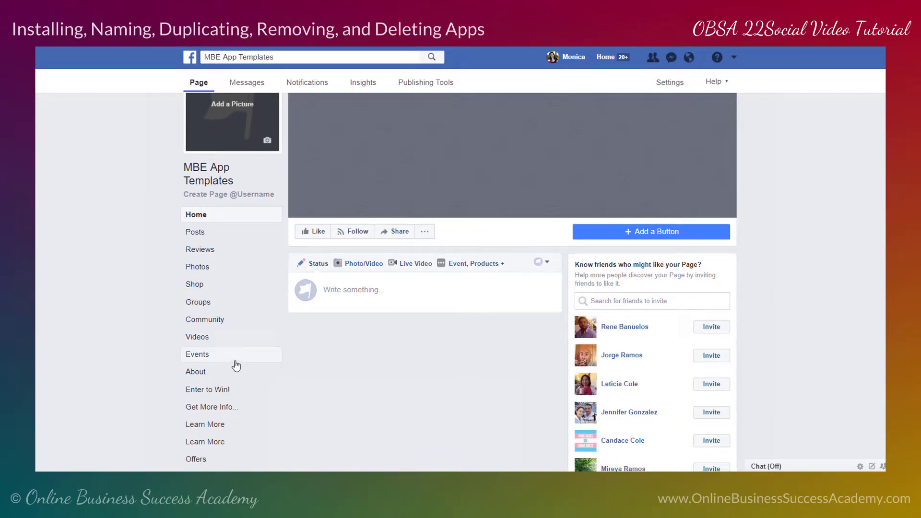
Open the Enter to Win! app from the page's tab list and go to My Apps in its 22Social admin tools
left_click(209, 391)
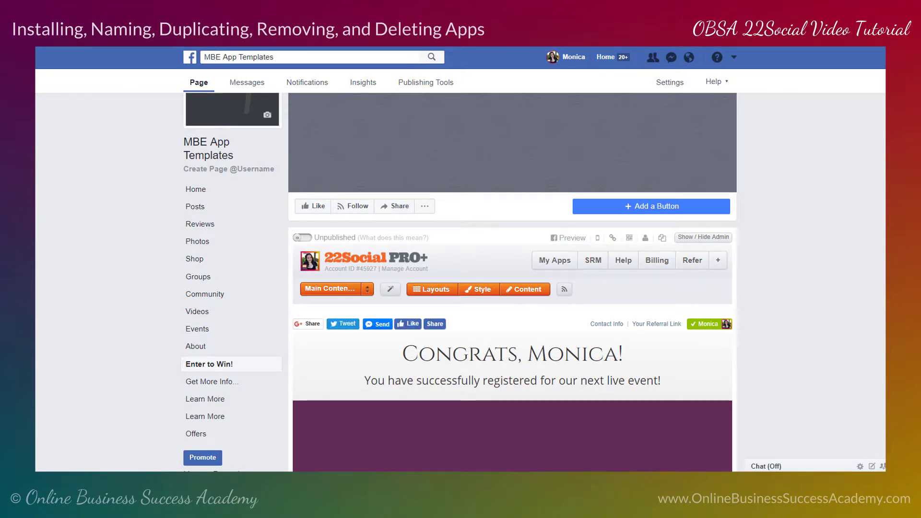
scroll(512, 288, "down", 1)
scroll(460, 235, "down", 1)
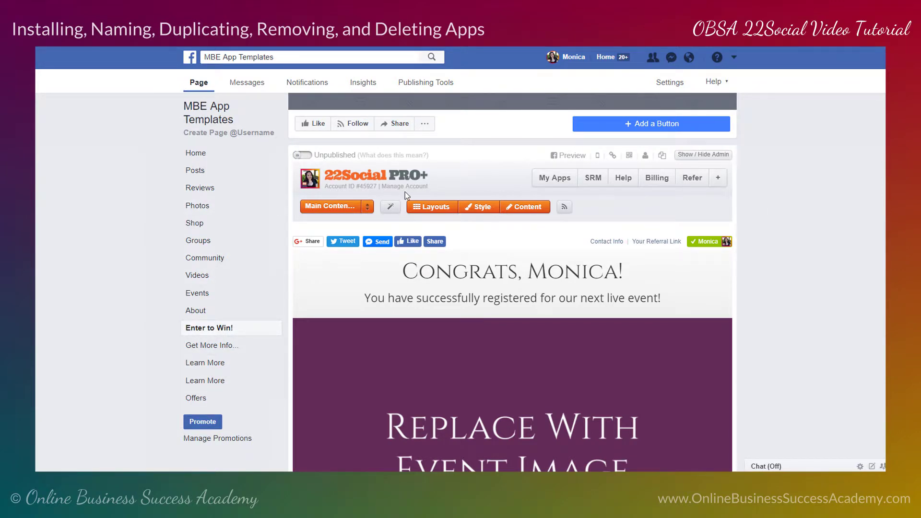
left_click(554, 178)
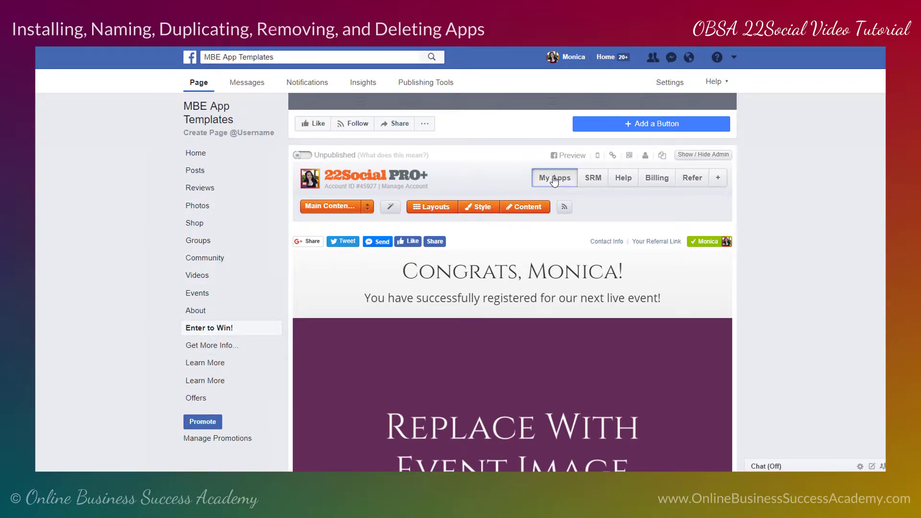